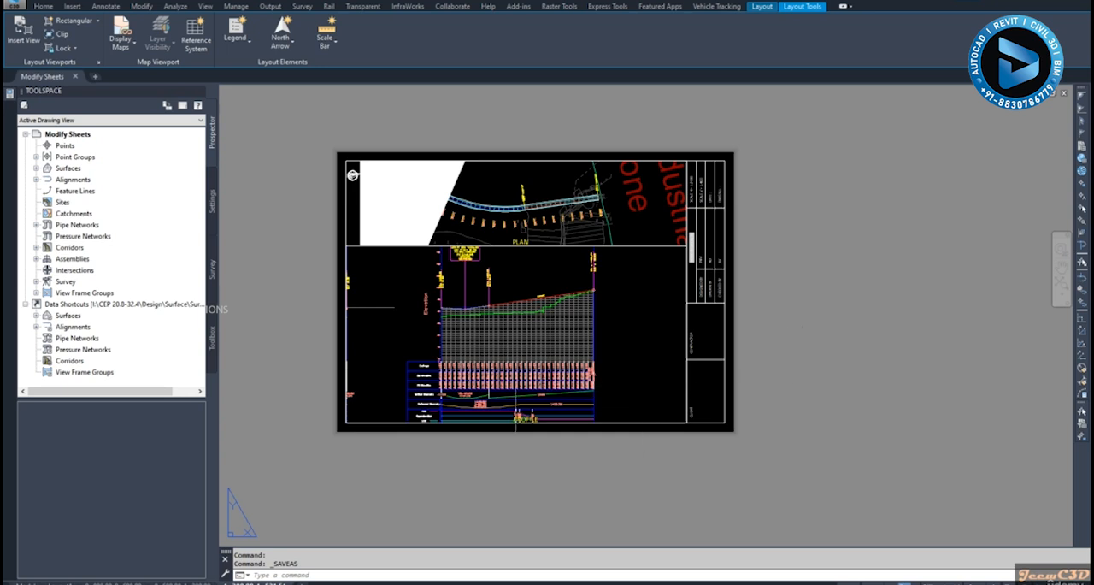
Examine the sheet starting at chainage 1+200, checking its profile grid, data bands, PROFILE title and plan view
scroll(471, 420, "up", 2)
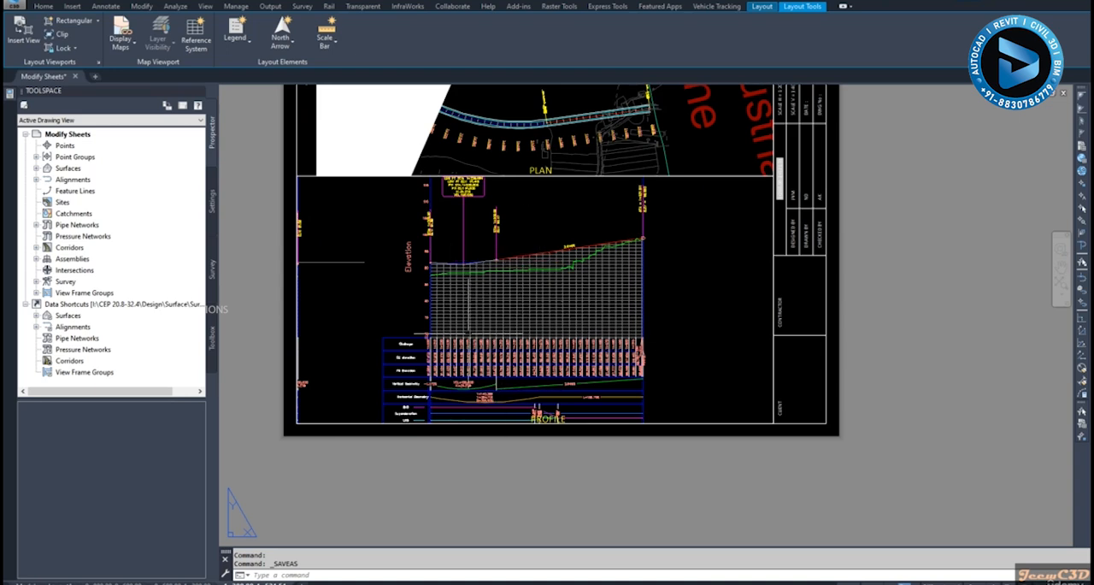
scroll(545, 400, "up", 4)
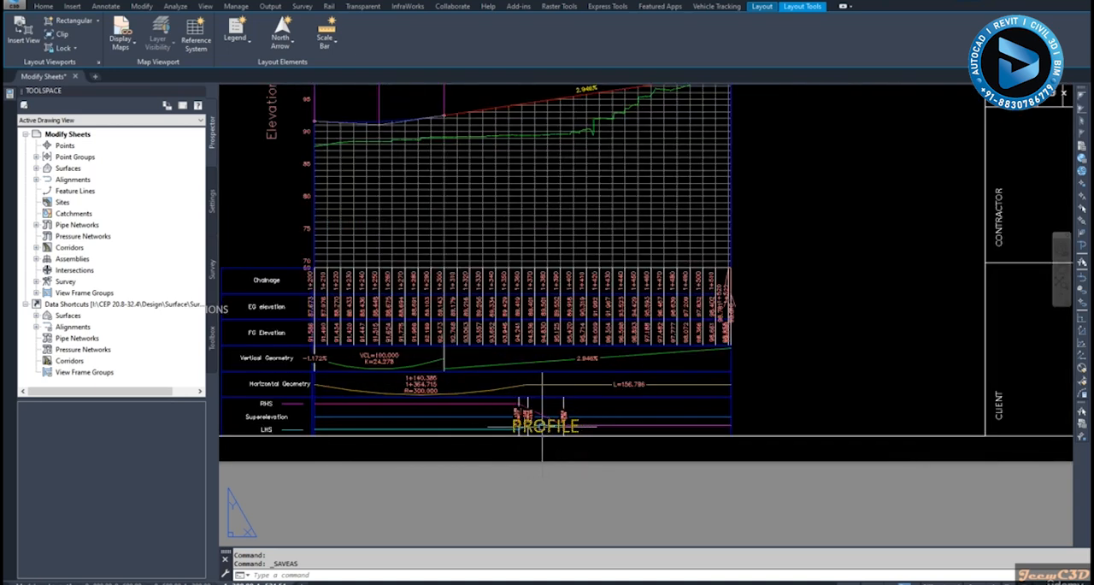
scroll(530, 398, "down", 3)
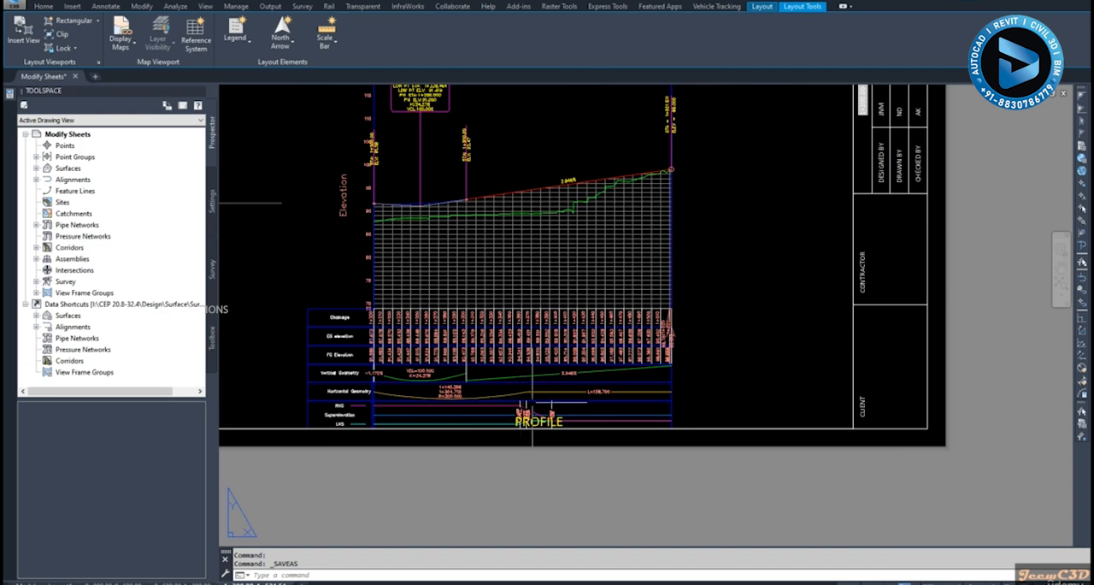
scroll(523, 389, "down", 2)
scroll(483, 287, "up", 5)
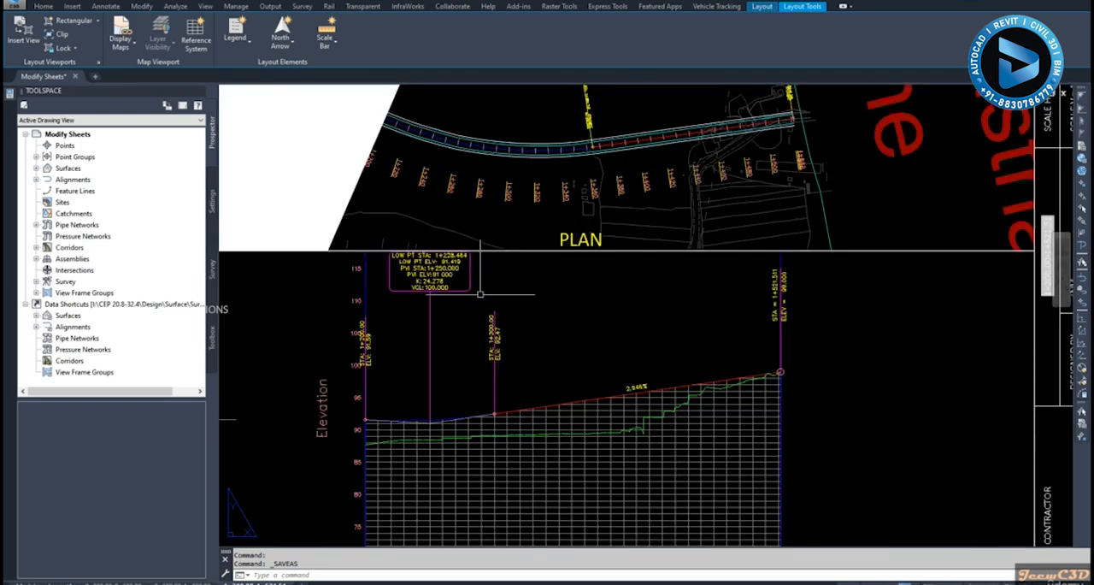
scroll(398, 267, "up", 2)
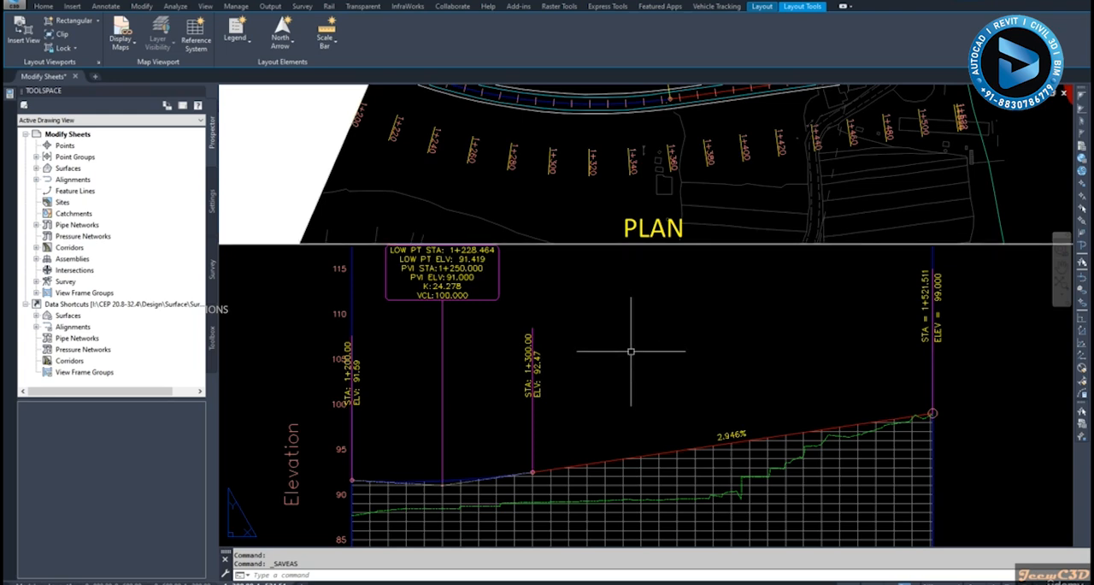
scroll(631, 351, "down", 5)
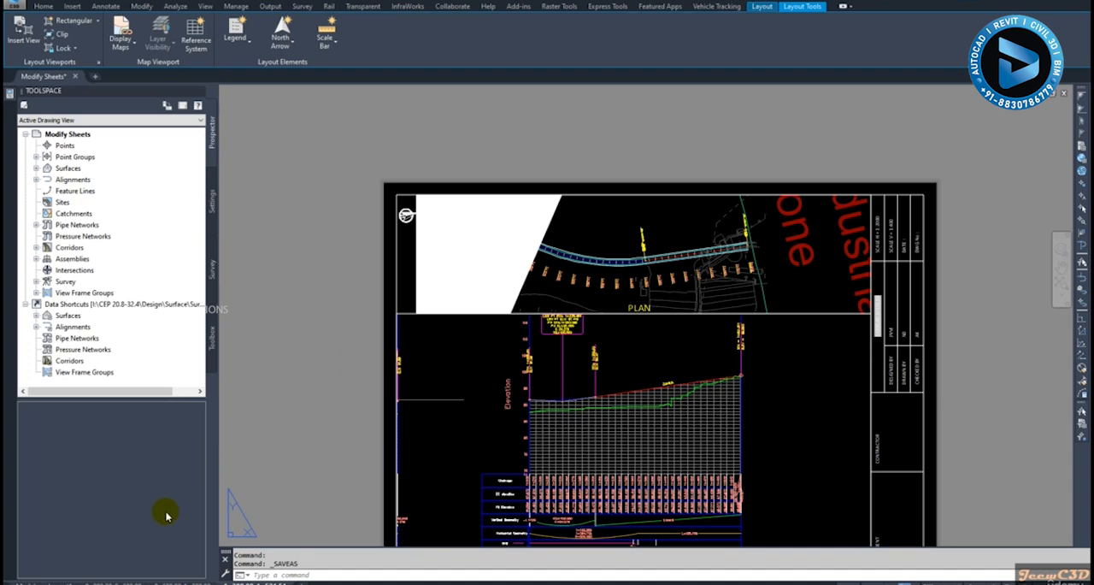
Switch to the sheet covering chainage 0+000 to 0+600 and inspect its plan and profile viewports
scroll(1005, 331, "up", 5)
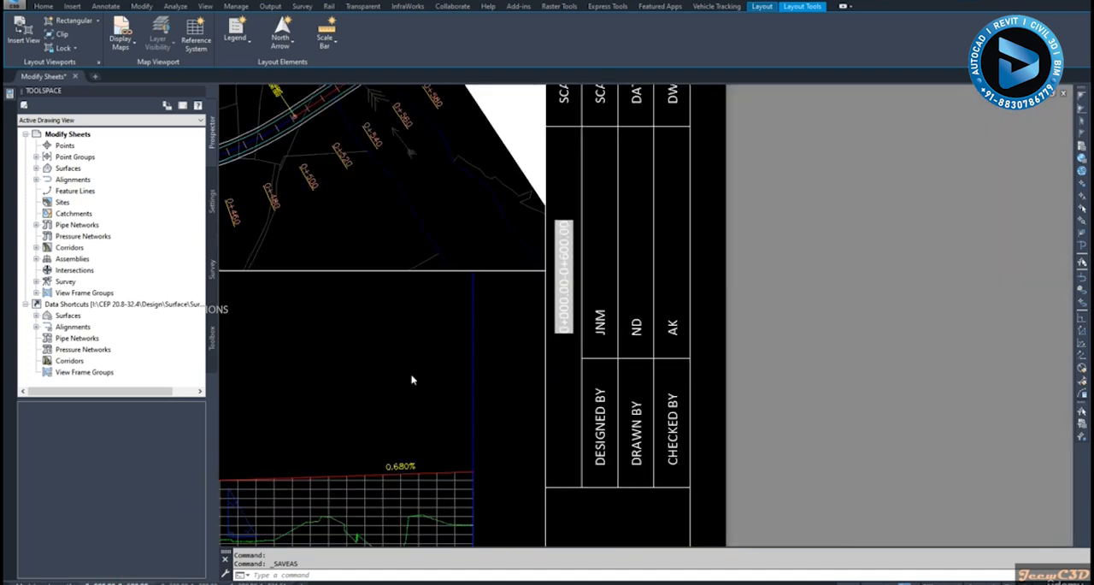
scroll(417, 378, "down", 5)
middle_click_drag(374, 389, 591, 334)
scroll(517, 374, "down", 2)
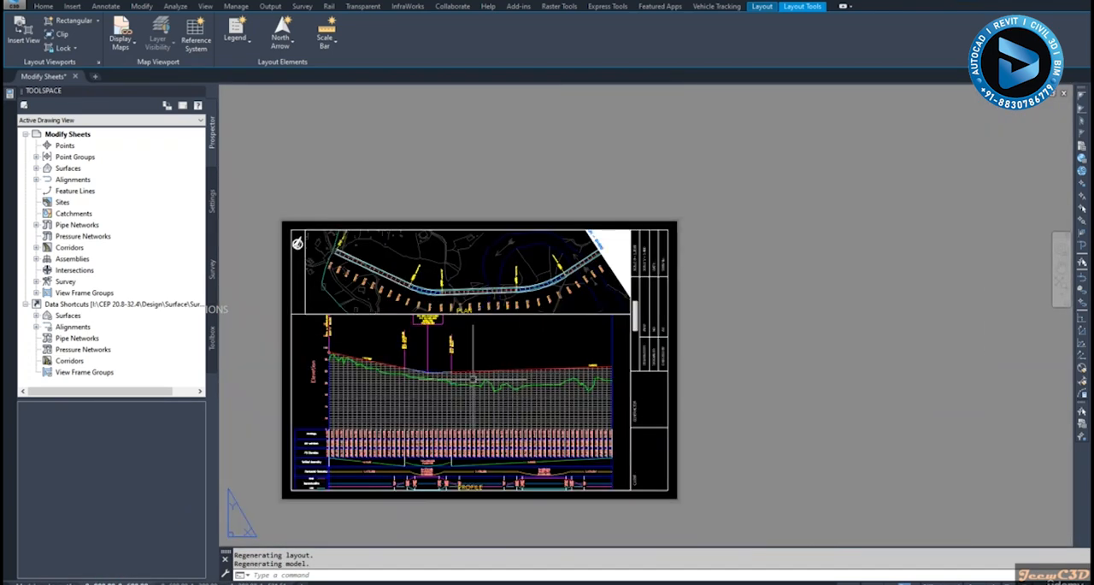
middle_click_drag(465, 379, 560, 327)
scroll(484, 364, "up", 2)
middle_click_drag(471, 372, 478, 338)
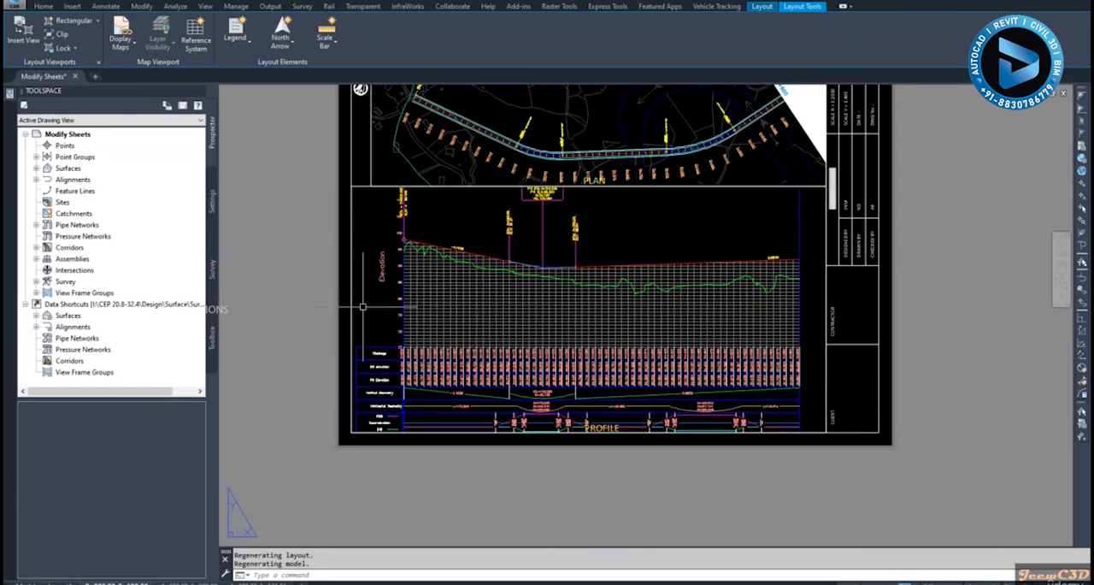
scroll(376, 309, "down", 2)
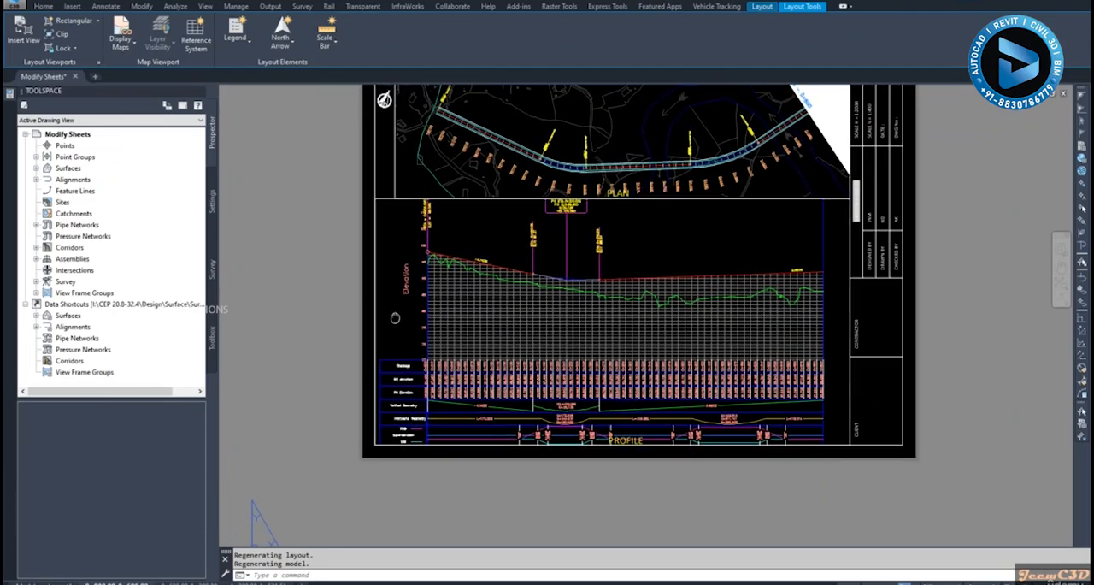
scroll(398, 318, "up", 2)
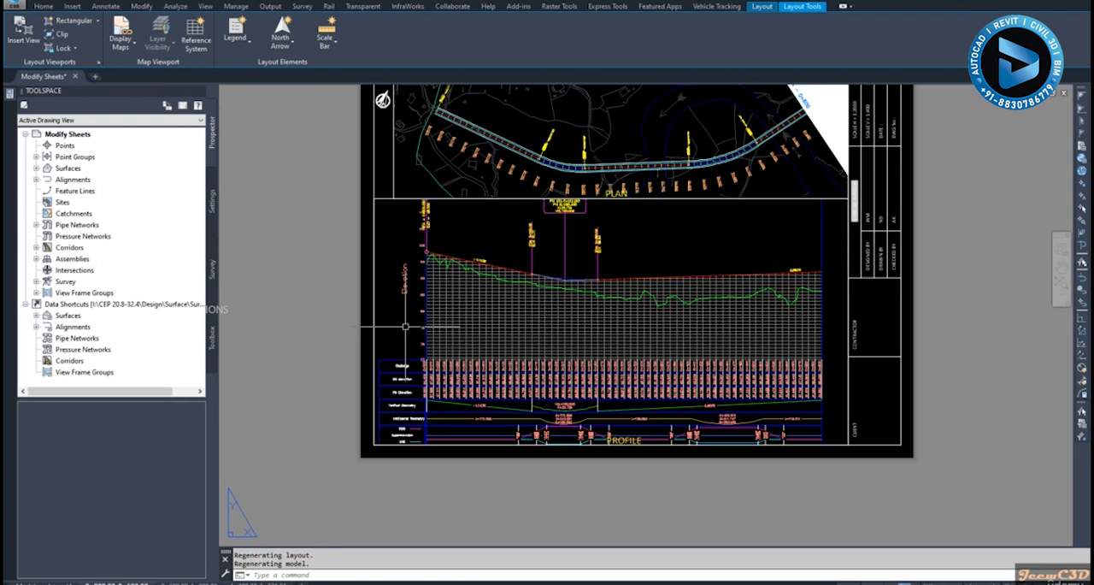
Activate the profile viewport, select the profile view inside it, and clear the selection
double_click(405, 326)
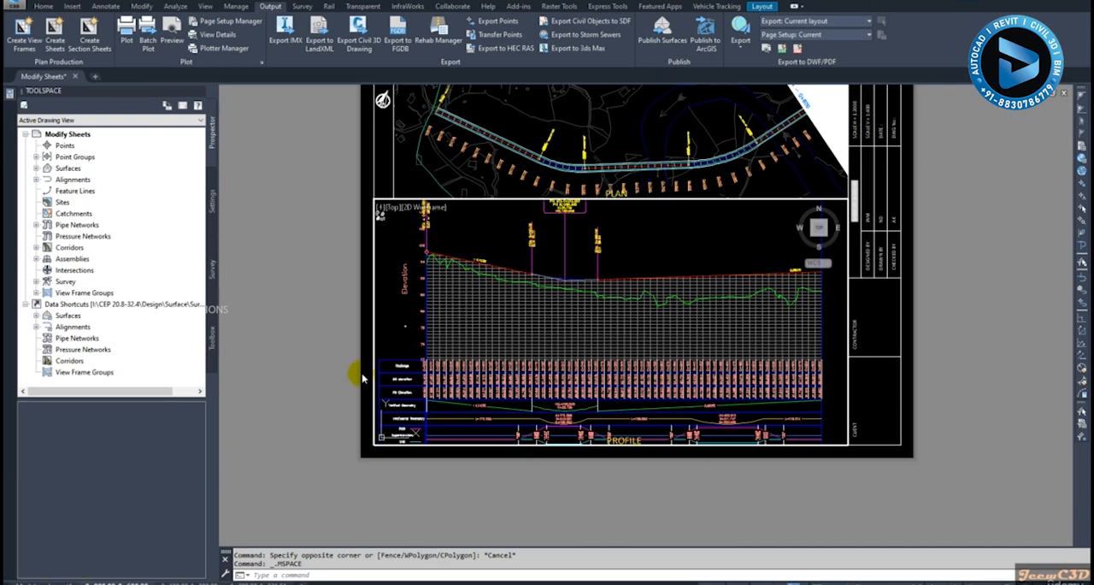
scroll(414, 313, "up", 2)
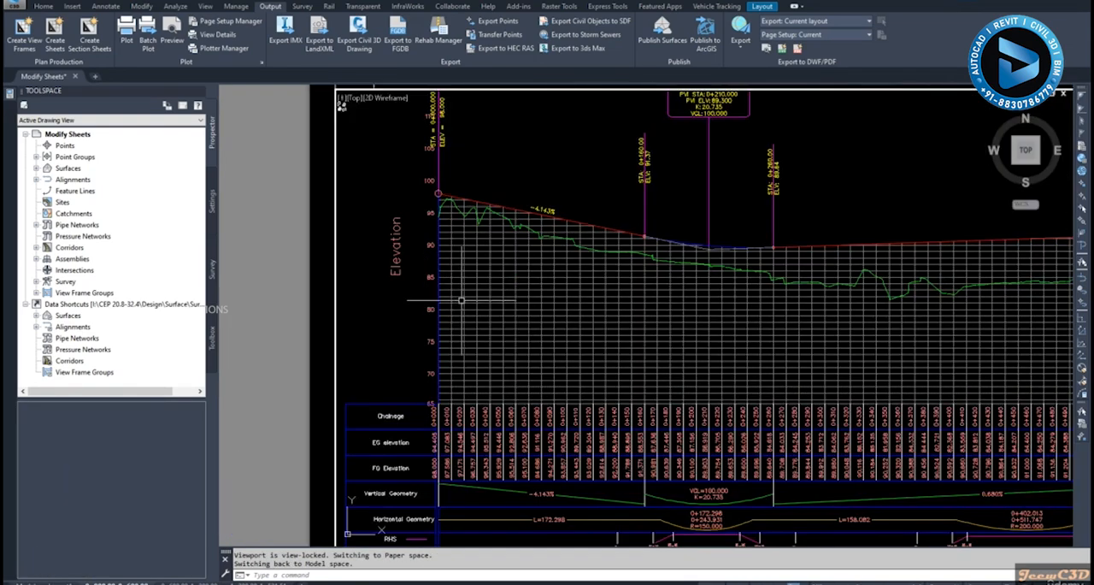
left_click(472, 299)
left_click(455, 283)
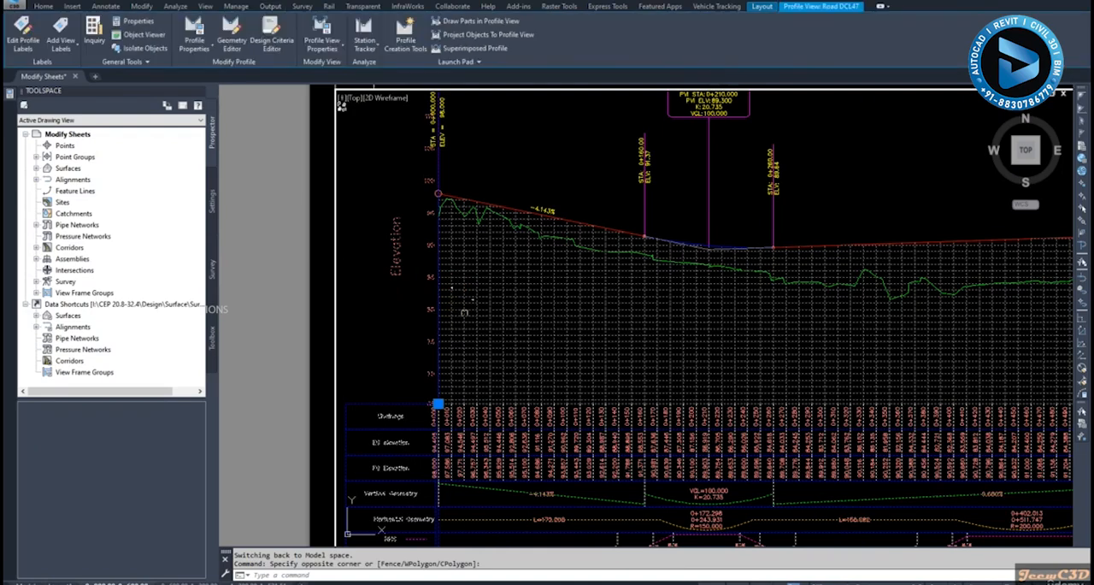
scroll(483, 307, "down", 3)
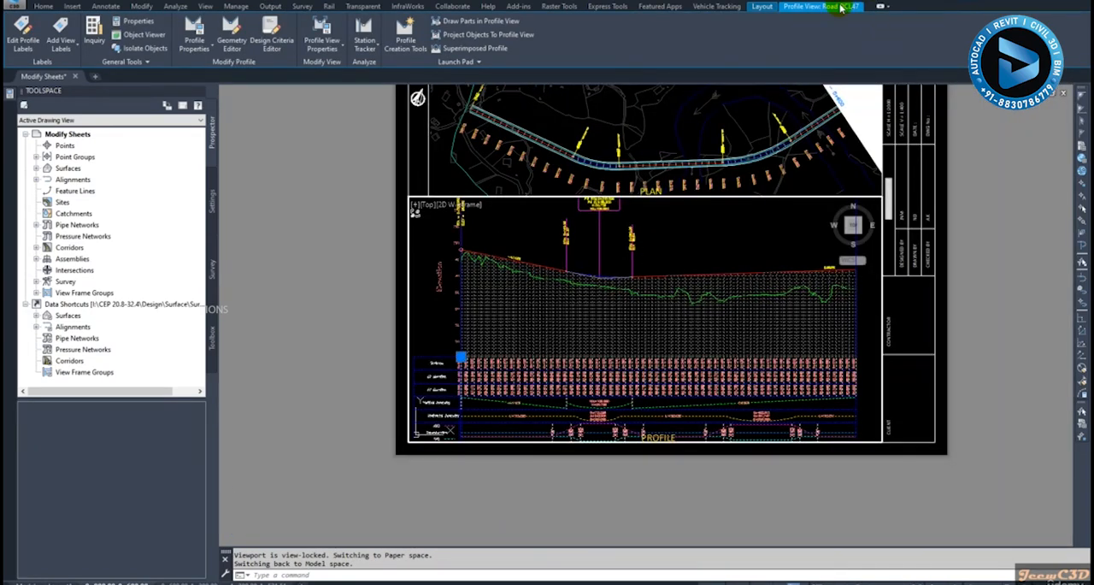
key("Escape")
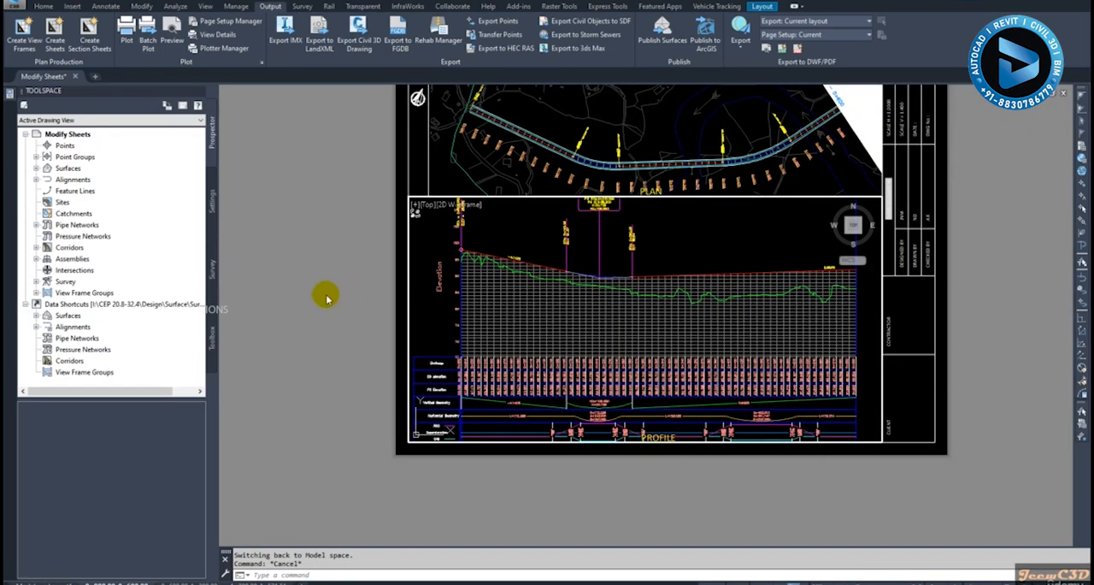
Return to paper space and try to select the profile view from the sheet
double_click(300, 294)
left_click(566, 322)
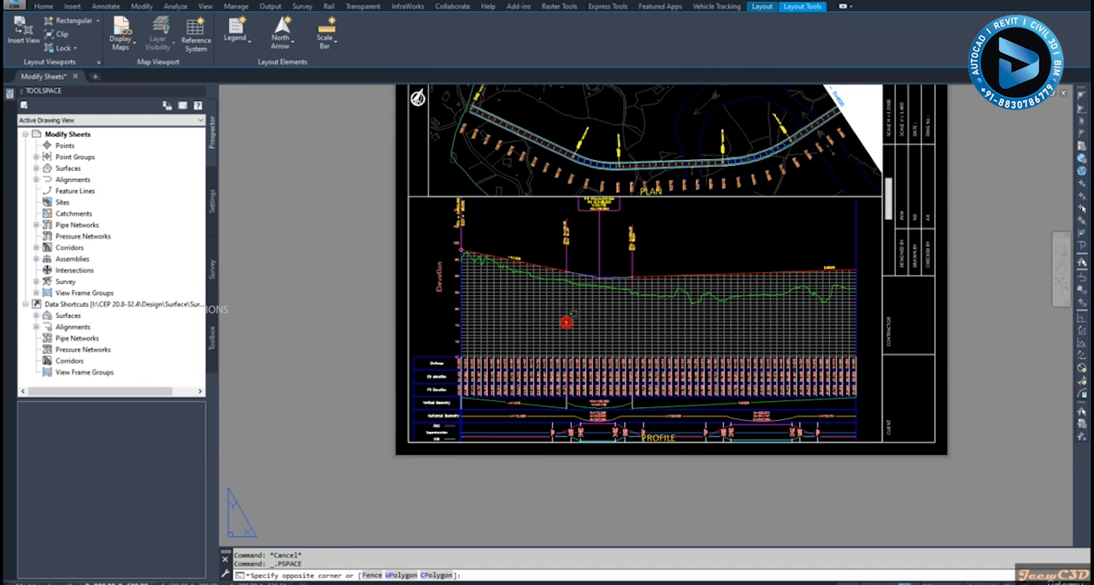
left_click(542, 311)
left_click(590, 319)
left_click(512, 303)
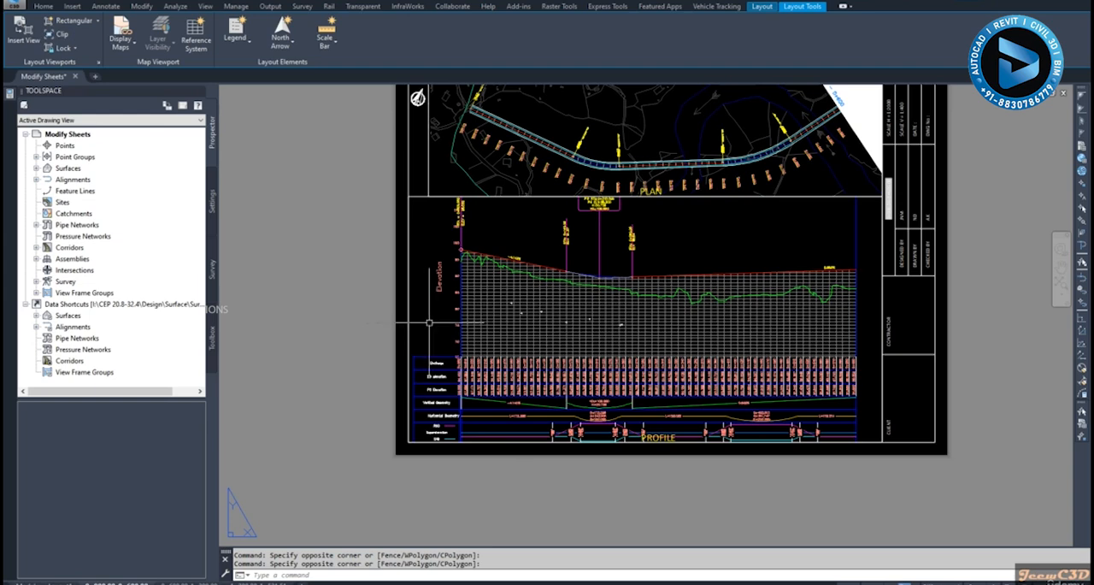
Activate the profile viewport again and select the Road DCL47 profile view through it
scroll(432, 318, "up", 3)
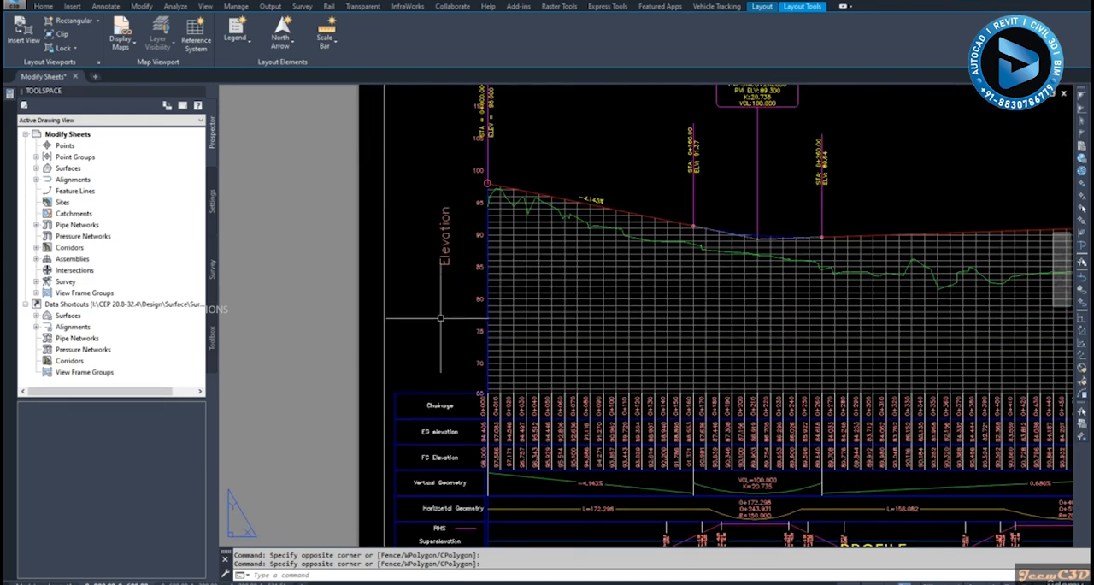
double_click(441, 318)
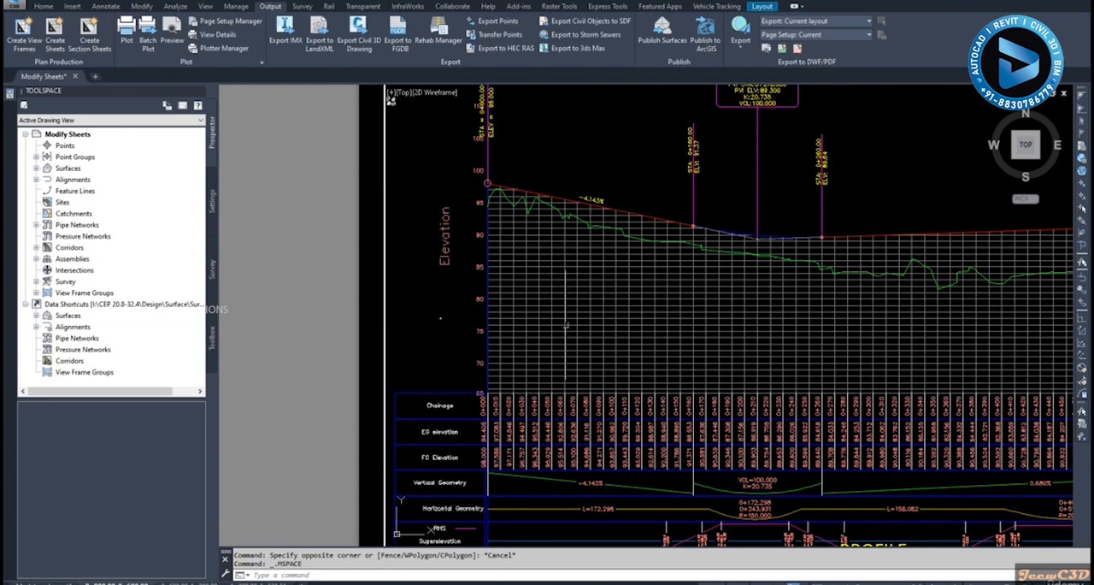
left_click(623, 325)
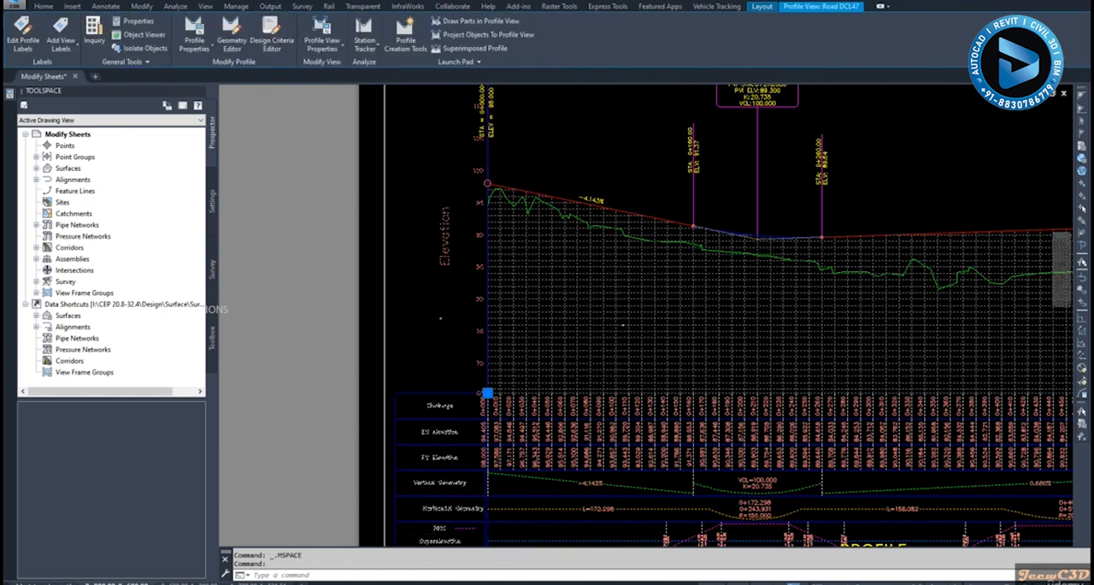
Inspect the selected profile view's fit in its viewport and the grid area between the ground line and the data bands
scroll(629, 321, "down", 5)
middle_click_drag(634, 319, 581, 318)
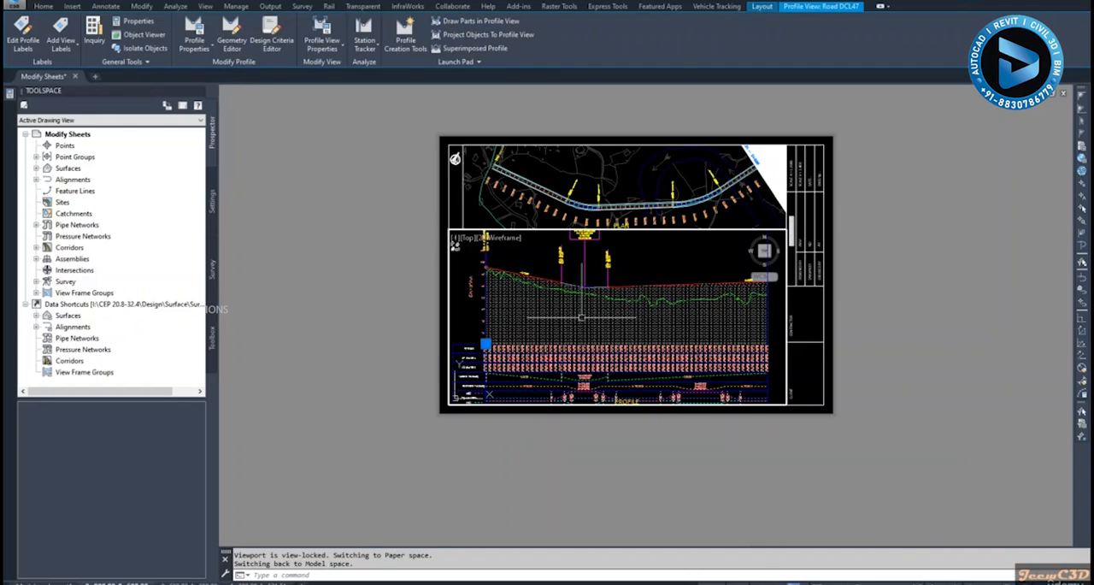
scroll(579, 340, "up", 2)
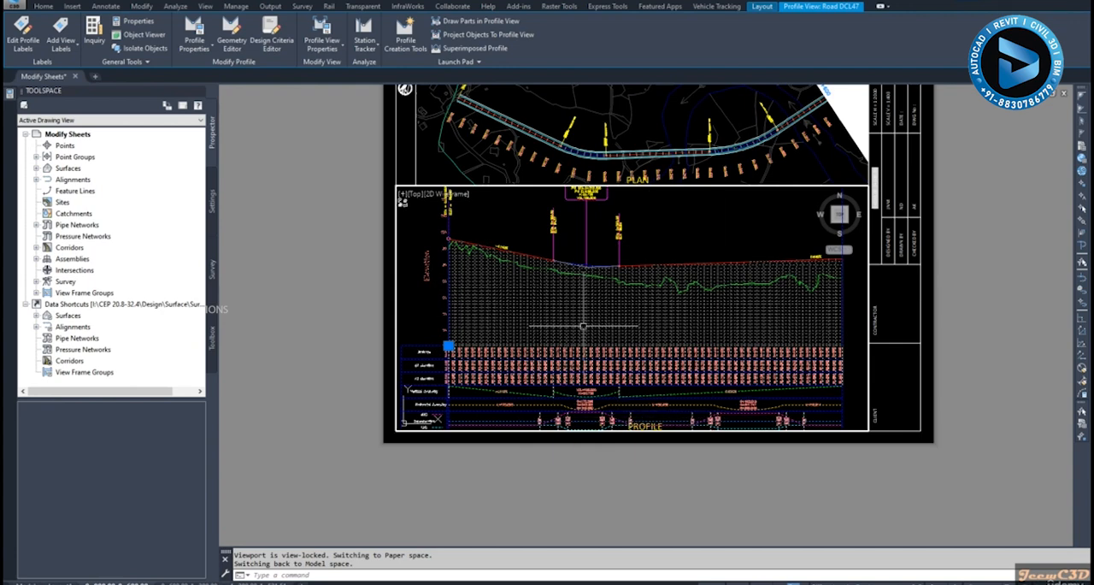
middle_click_drag(561, 331, 585, 355)
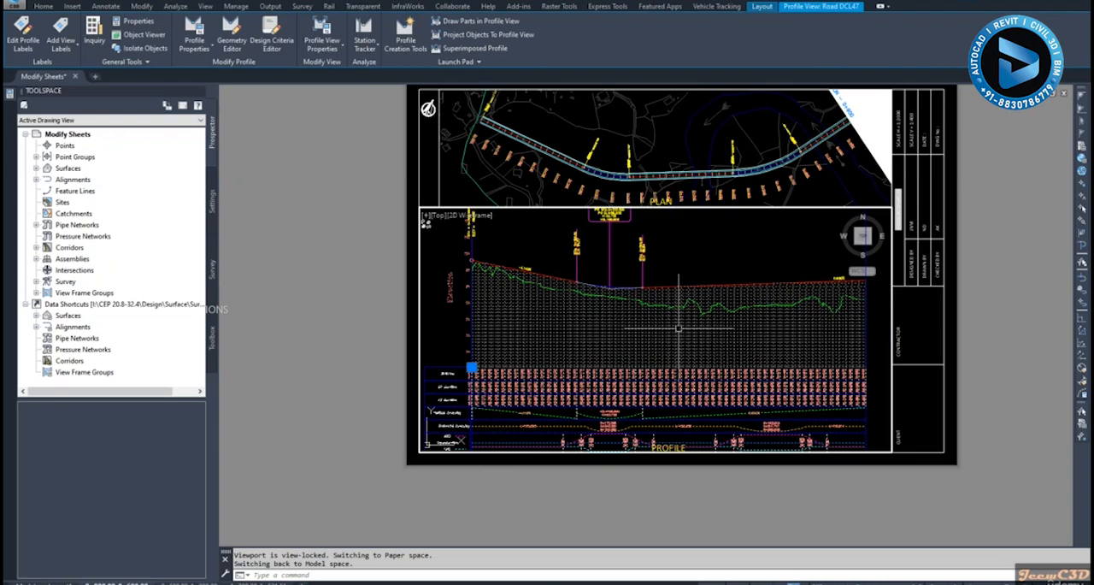
scroll(687, 318, "up", 2)
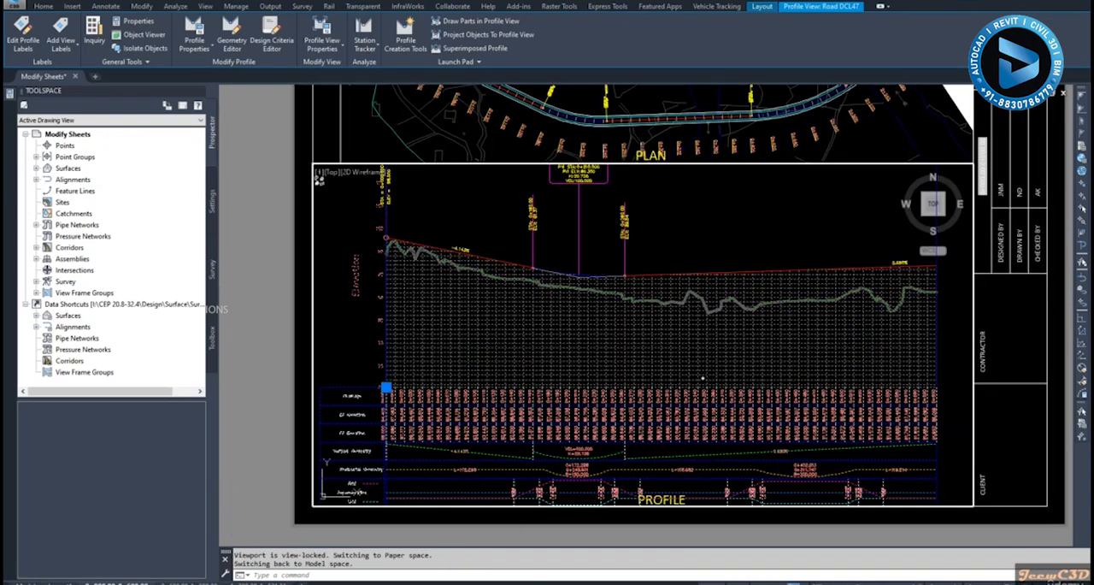
scroll(703, 387, "up", 2)
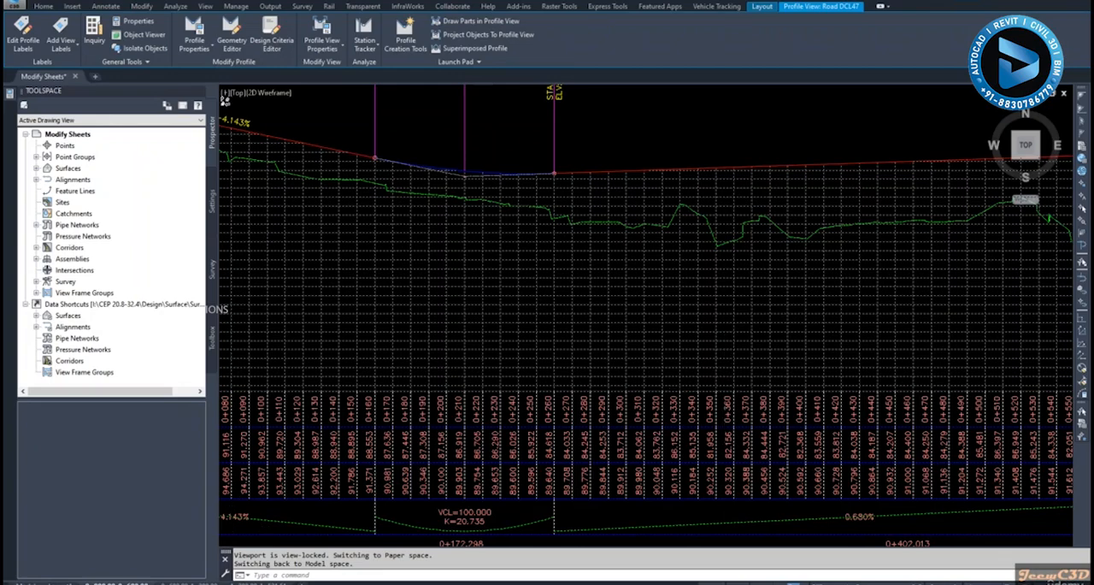
scroll(703, 388, "down", 3)
double_click(703, 387)
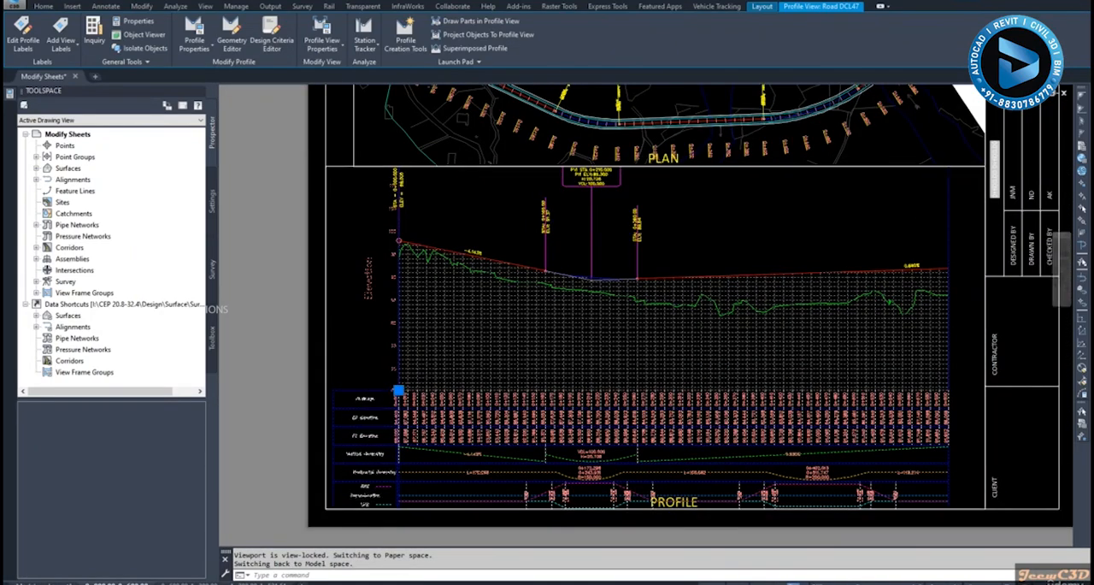
Examine the profile view's elevation labels from its base upward and the lowest part of the green ground line
scroll(371, 387, "up", 3)
scroll(389, 391, "up", 4)
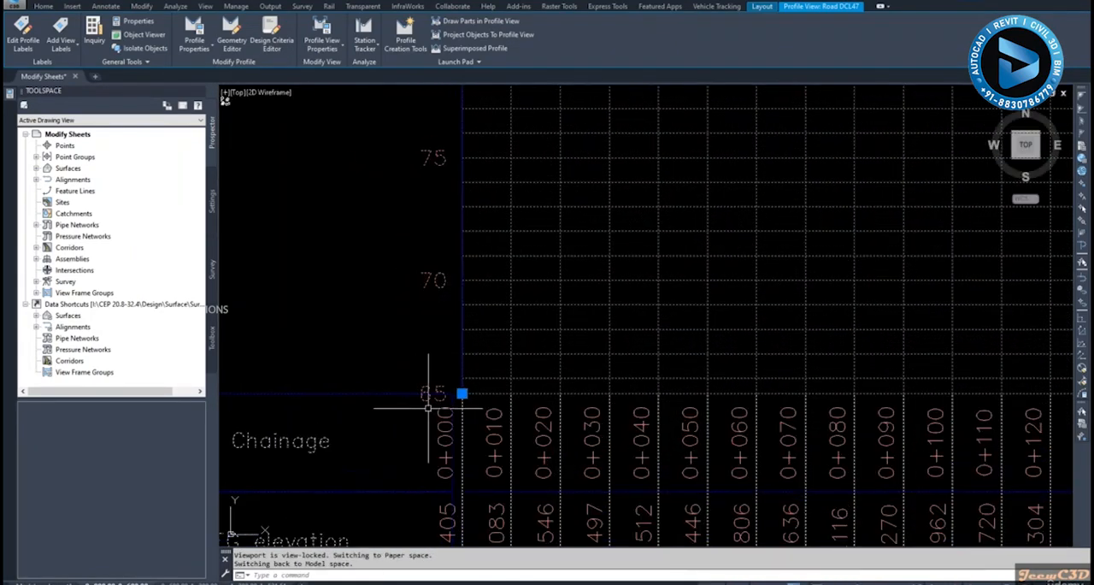
scroll(451, 393, "down", 4)
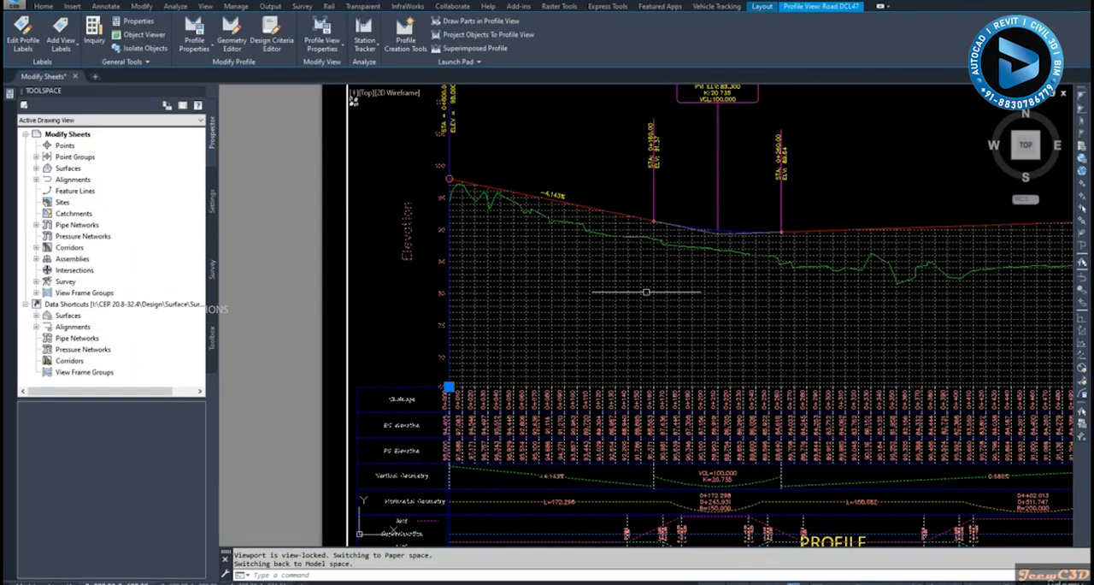
scroll(438, 299, "up", 4)
scroll(453, 282, "down", 4)
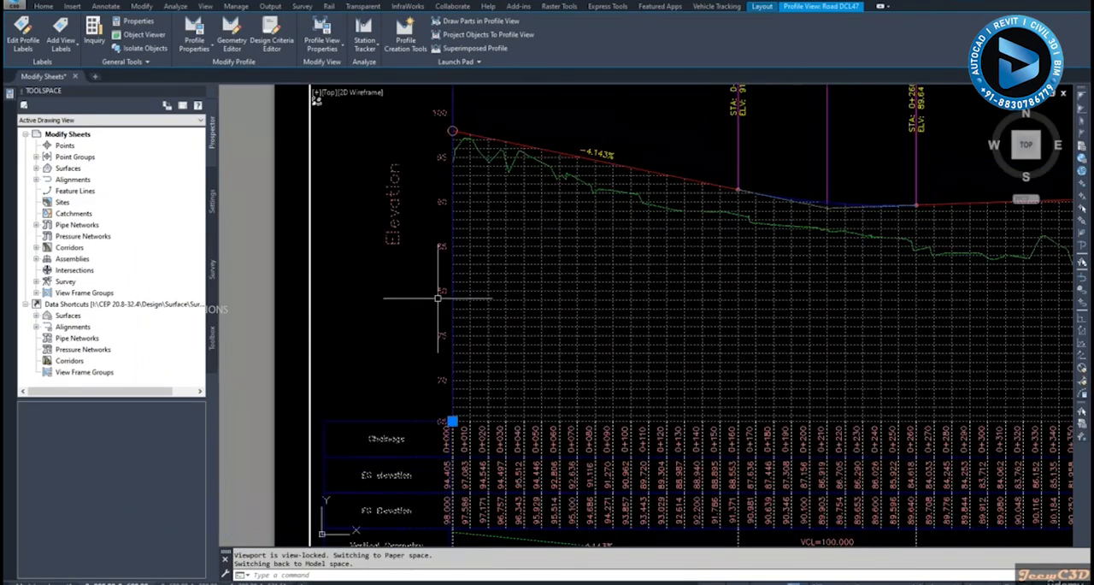
scroll(453, 282, "down", 1)
scroll(454, 282, "up", 2)
middle_click_drag(889, 327, 655, 336)
scroll(655, 338, "down", 1)
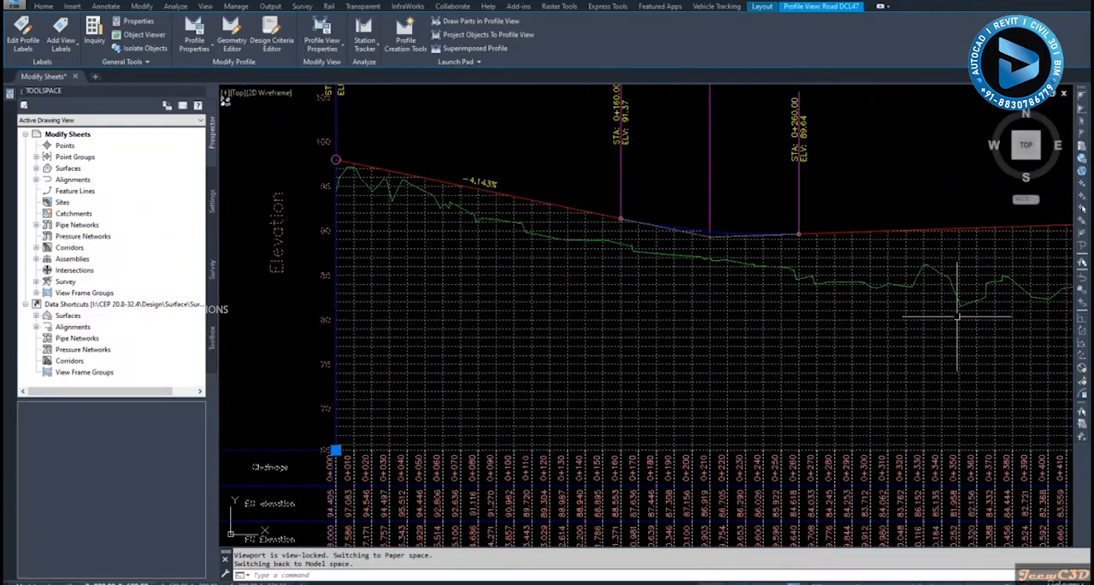
scroll(345, 295, "up", 2)
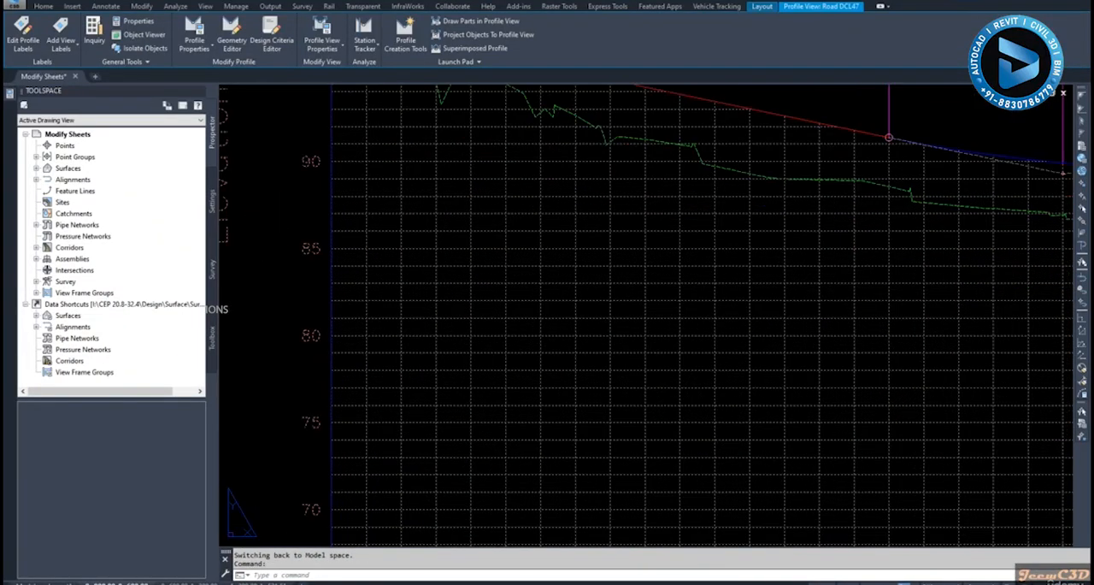
scroll(344, 296, "down", 5)
scroll(472, 342, "down", 2)
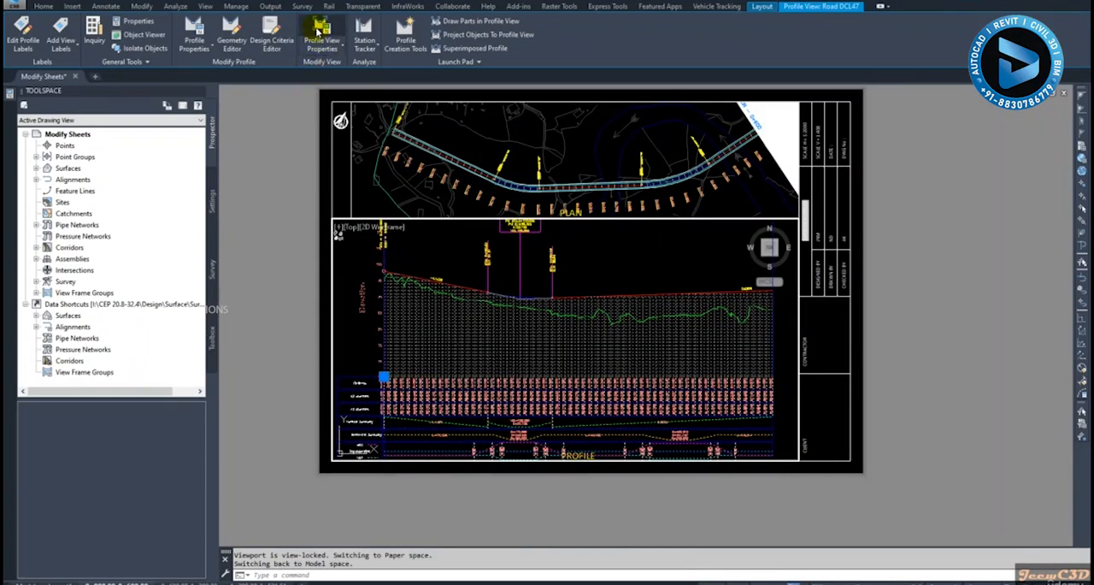
Set the user-specified minimum elevation of the Road DCL47 profile view to 80 m
left_click(318, 32)
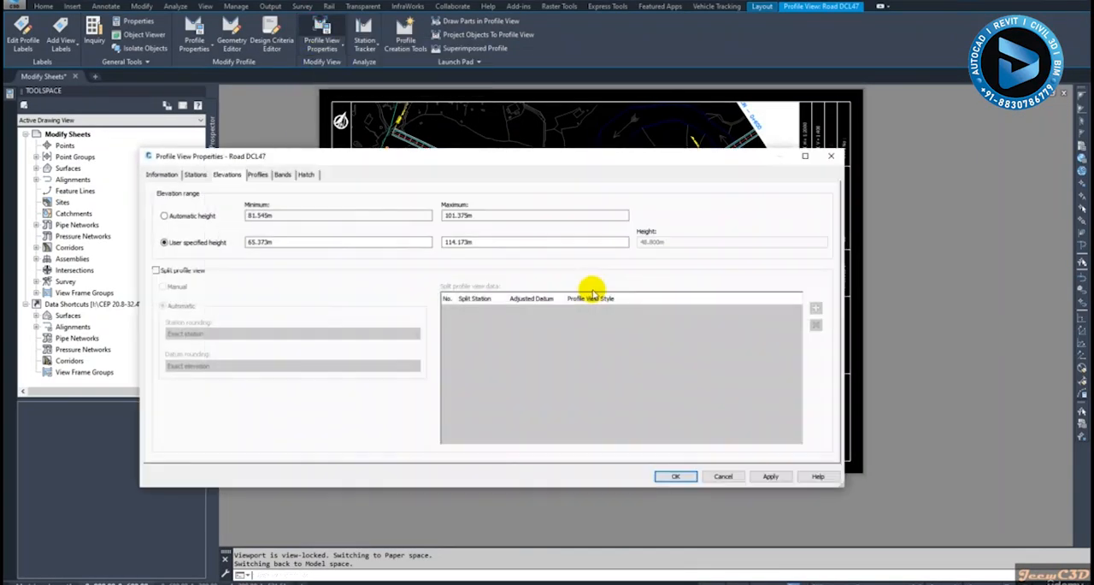
double_click(281, 242)
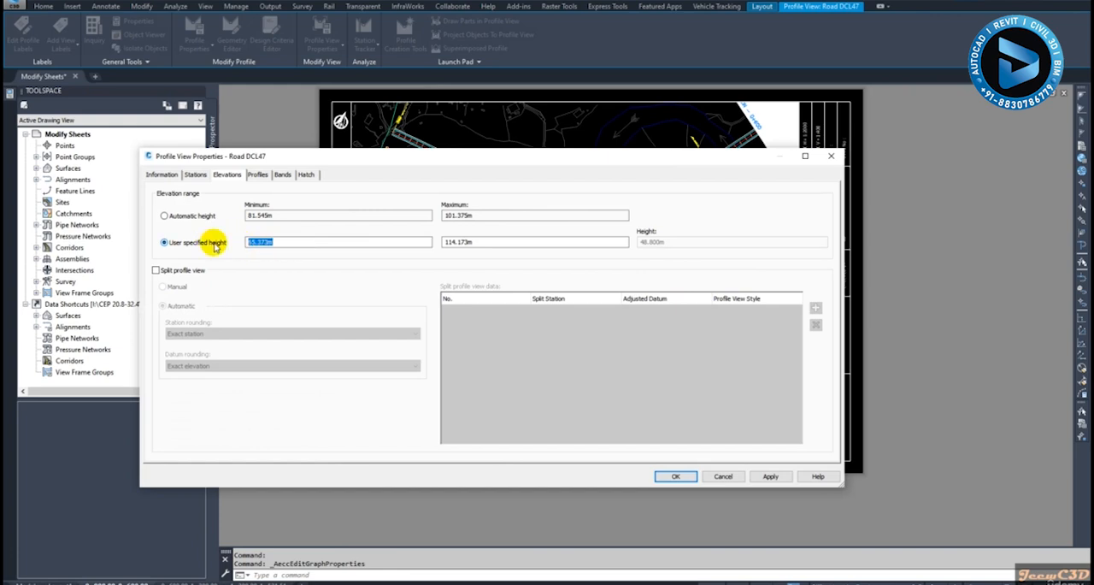
type("8")
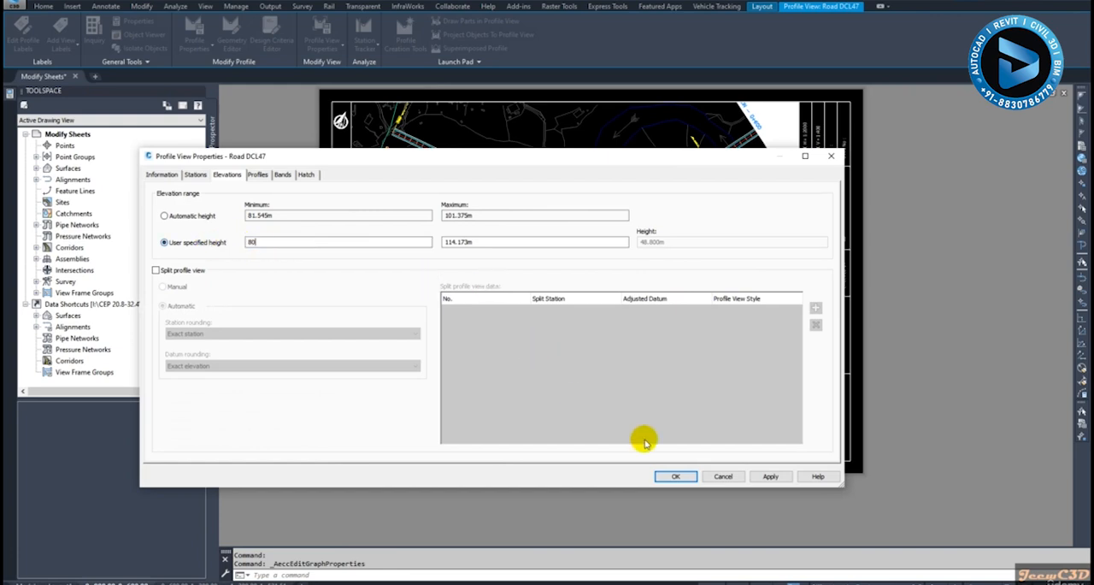
type("0")
left_click(677, 476)
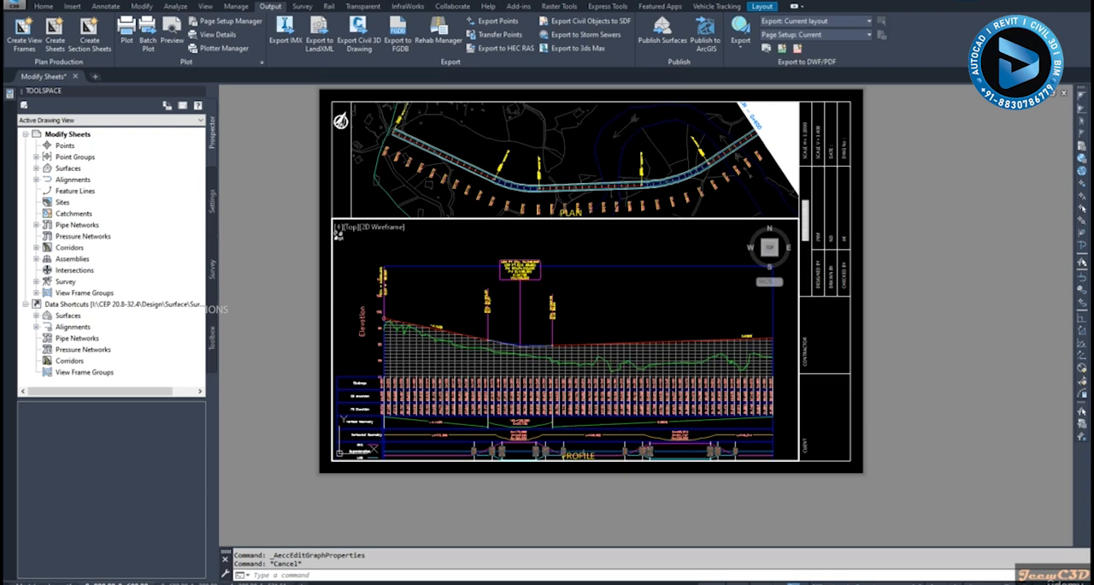
Move the Road DCL47 profile view straight up within its viewport so that its lowest data bands clear the PROFILE title
scroll(581, 452, "up", 3)
scroll(578, 445, "up", 2)
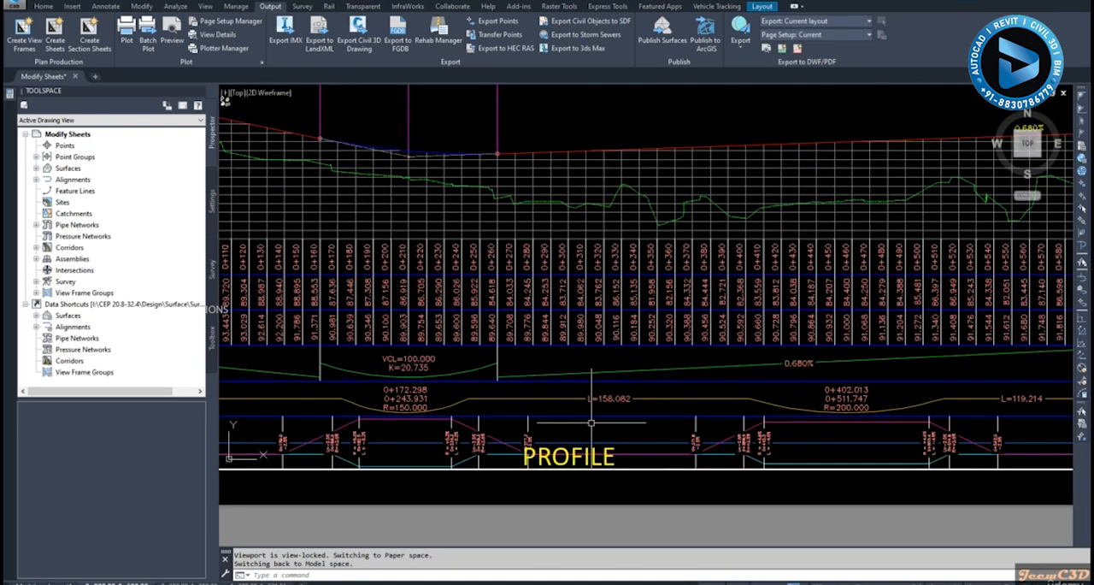
scroll(590, 425, "down", 4)
left_click(590, 175)
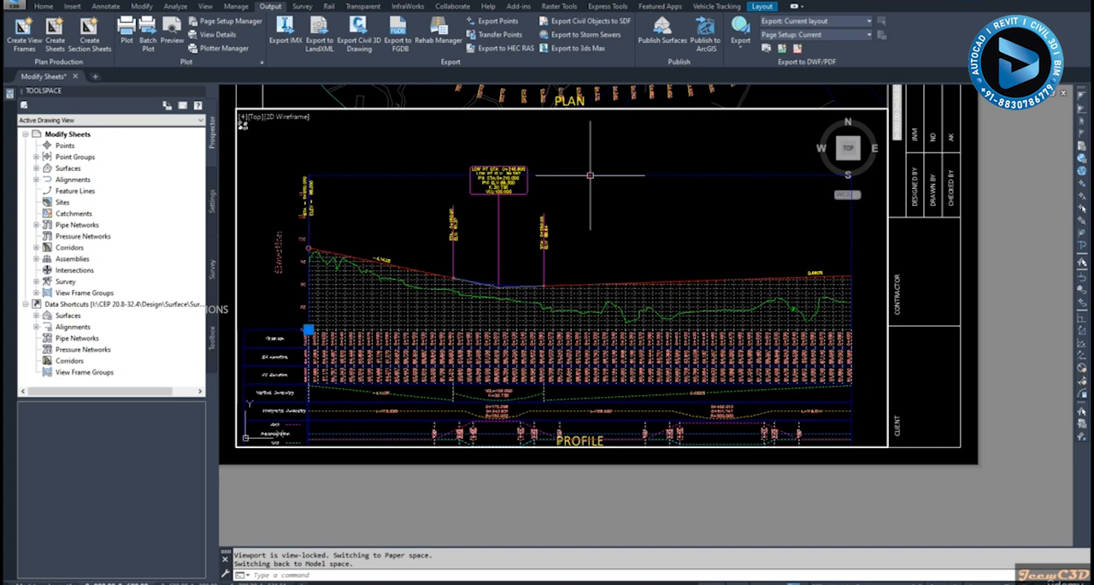
left_click(308, 328)
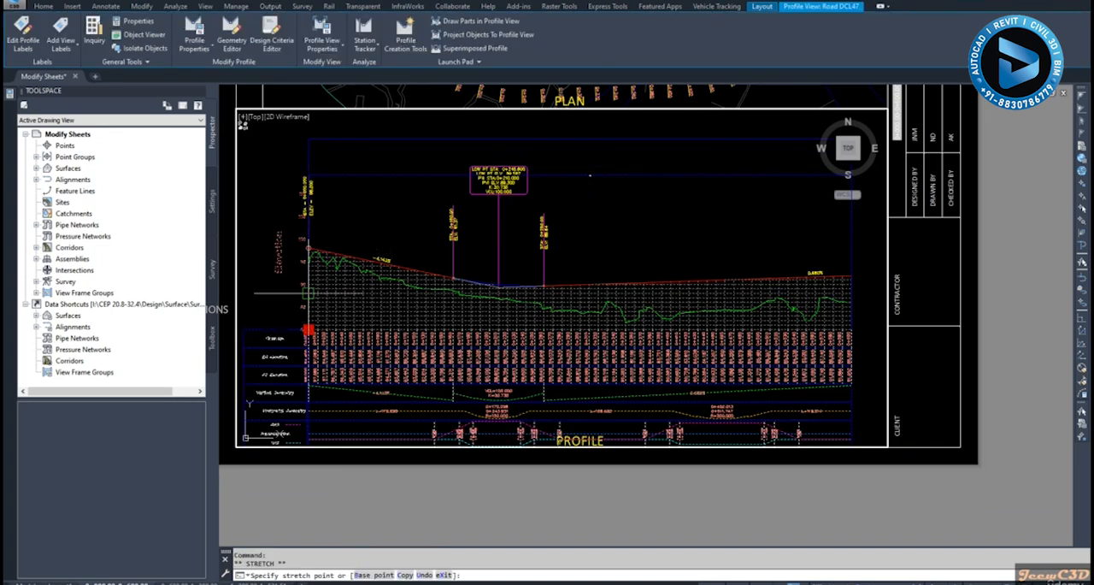
left_click(307, 288)
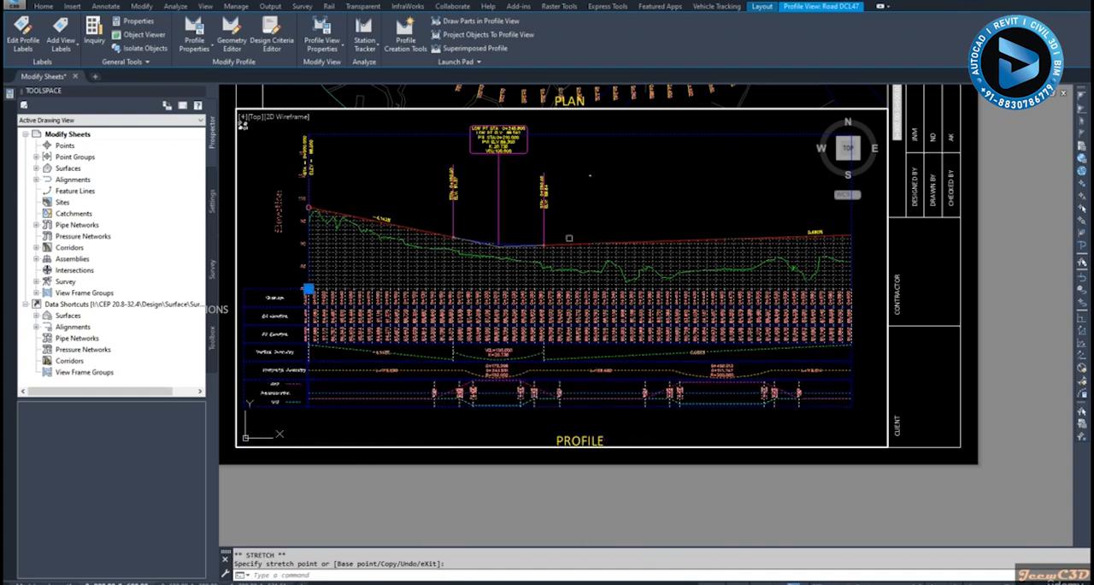
key("Escape")
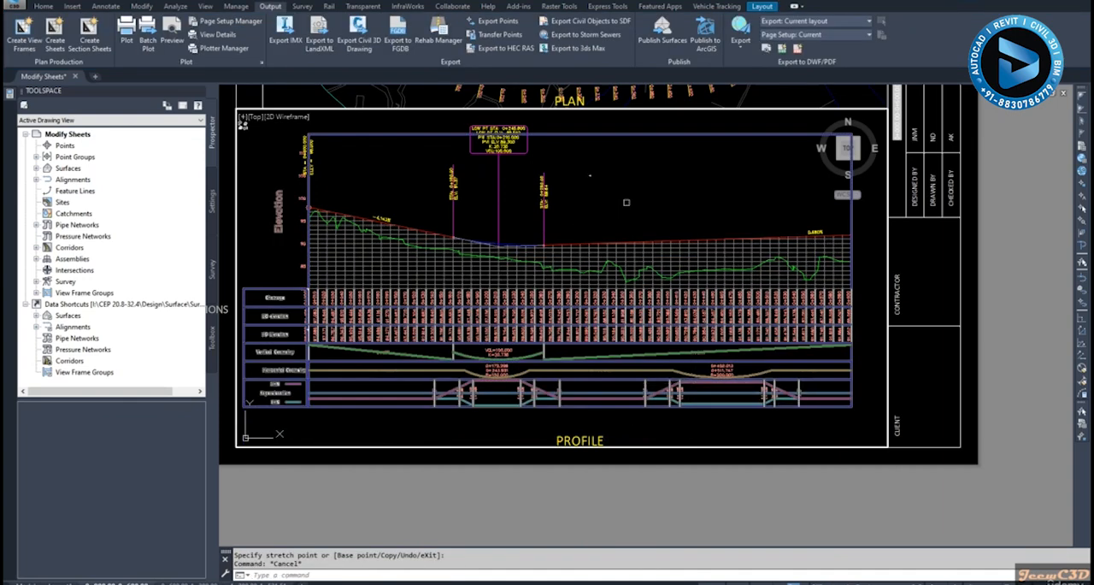
Set the user-specified maximum elevation of the Road DCL47 profile view to 115 m
middle_click_drag(627, 193, 647, 247)
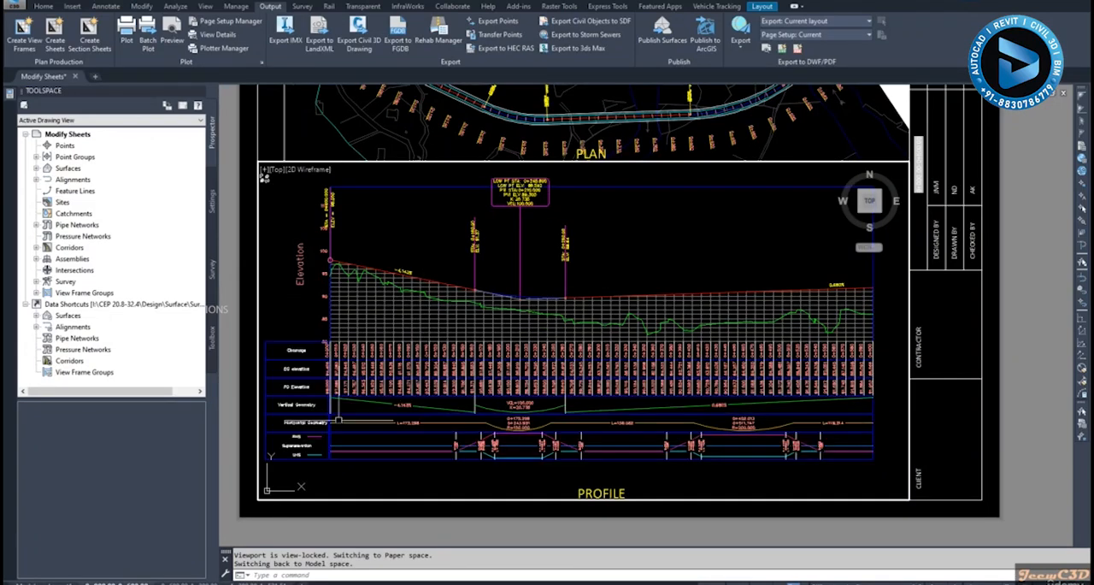
left_click(407, 325)
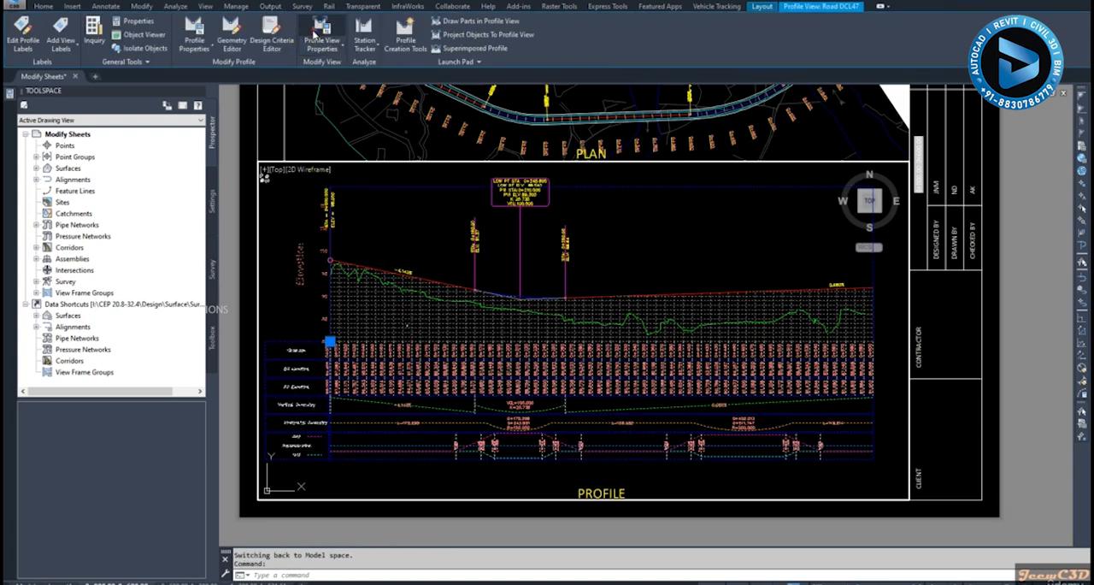
double_click(394, 224)
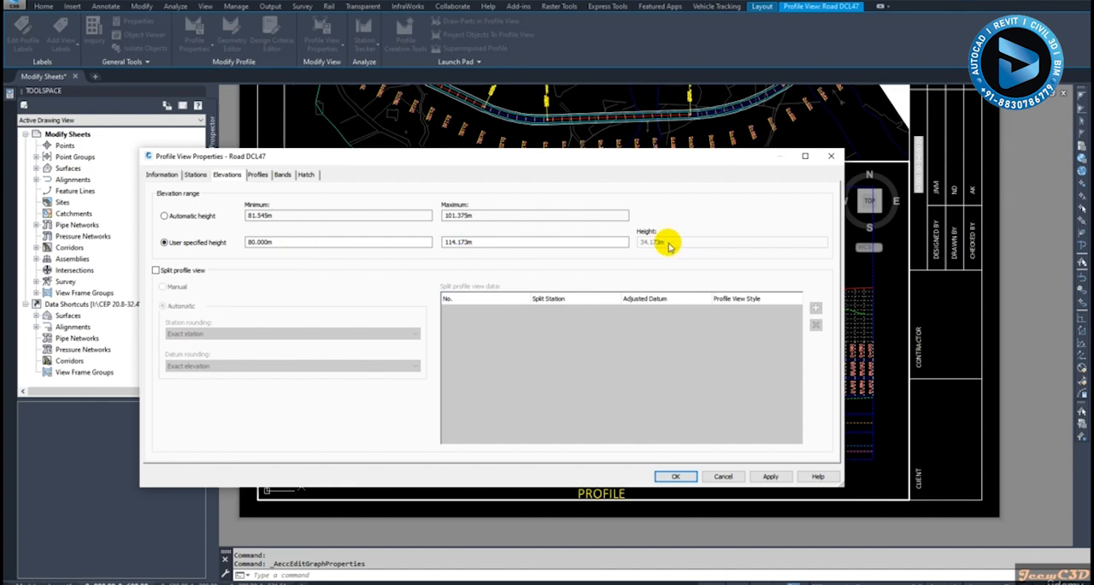
double_click(477, 242)
type("115")
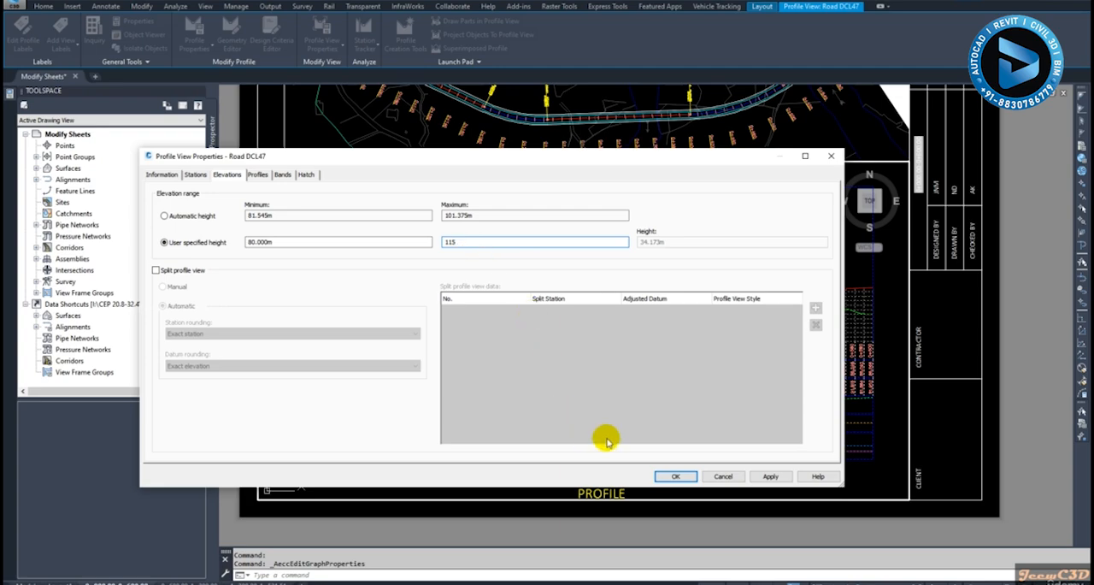
left_click(770, 476)
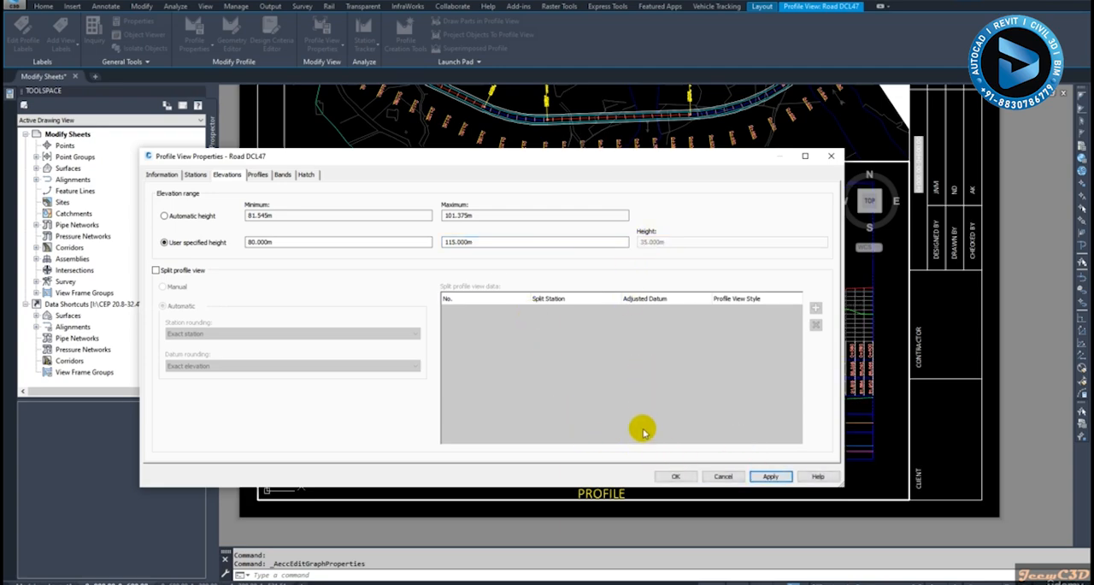
left_click(672, 476)
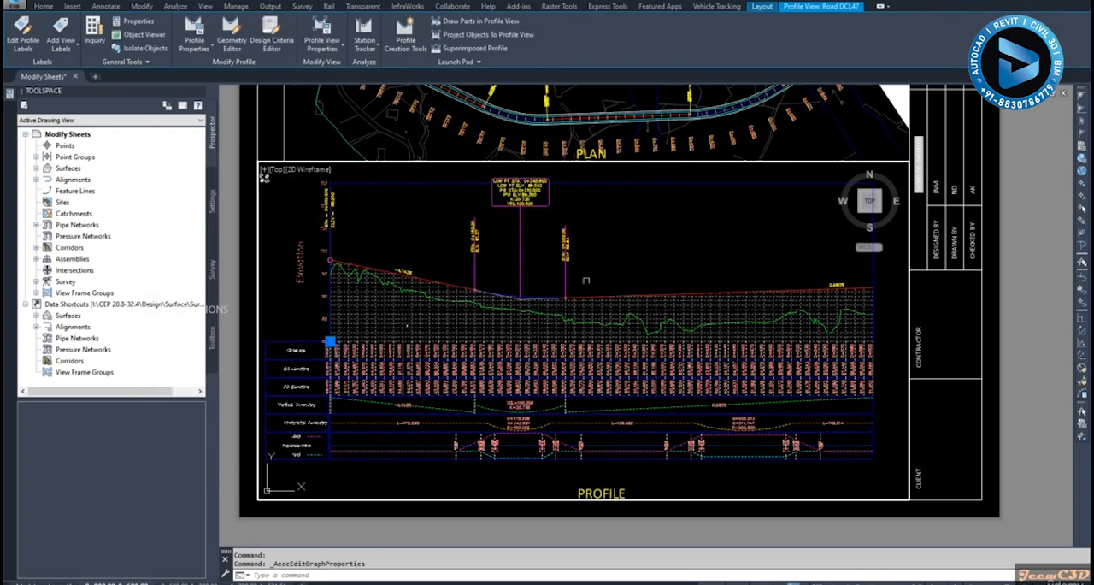
key("Escape")
Check the adjusted profile on this sheet and open the next sheet, which starts at station 0+600
scroll(331, 190, "up", 4)
scroll(364, 262, "down", 4)
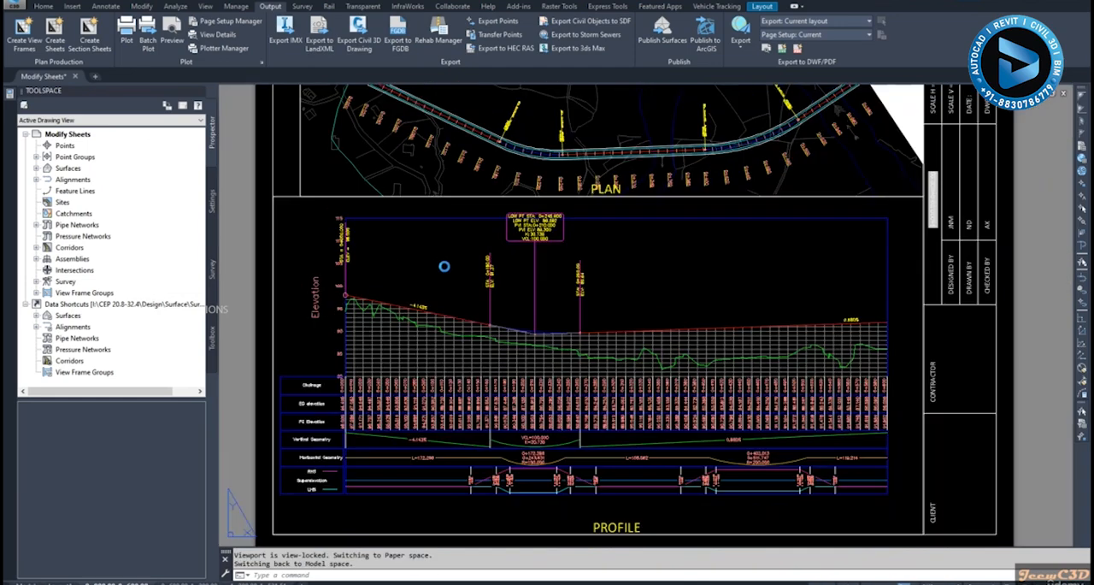
double_click(444, 266)
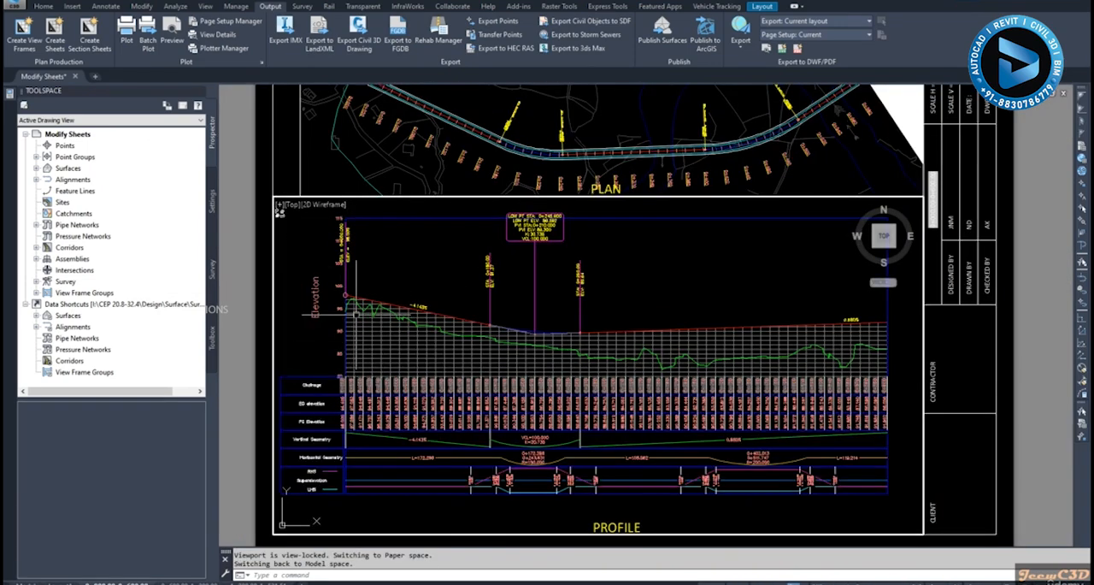
left_click(180, 583)
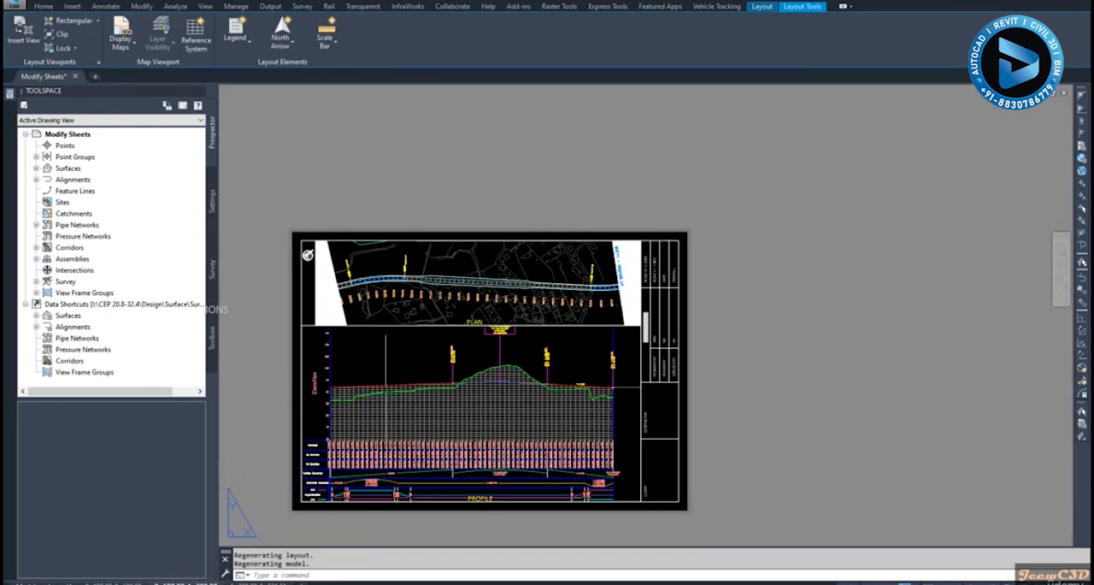
Check this sheet's elevation labels against the ground line, activate its profile viewport and select the Road DCL48 profile view
scroll(709, 379, "up", 3)
scroll(740, 363, "up", 3)
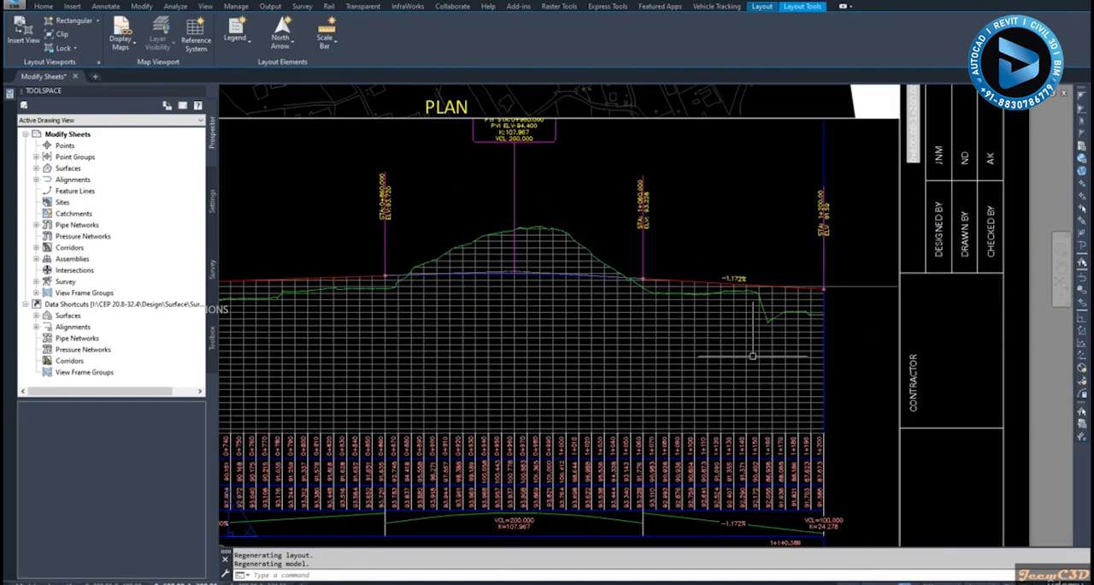
scroll(767, 328, "down", 5)
scroll(411, 326, "up", 8)
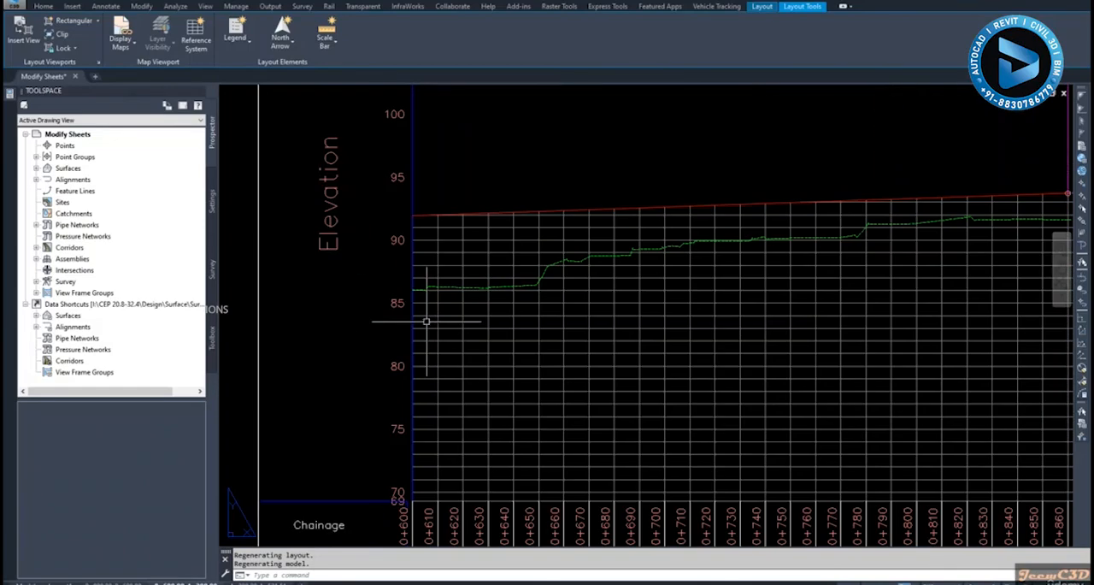
scroll(426, 322, "down", 2)
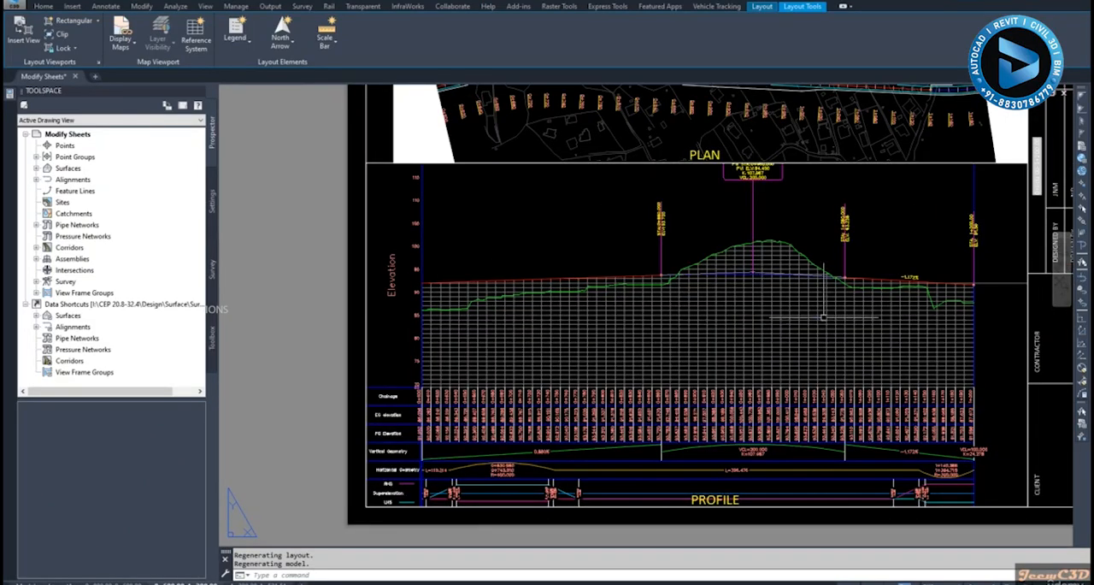
left_click(514, 356)
key("Escape")
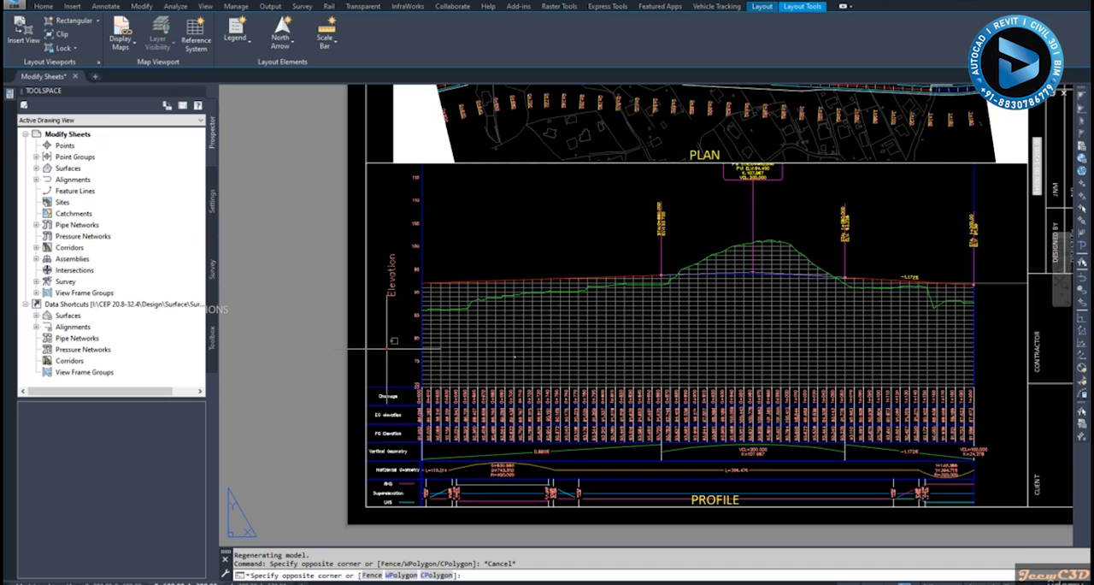
double_click(387, 348)
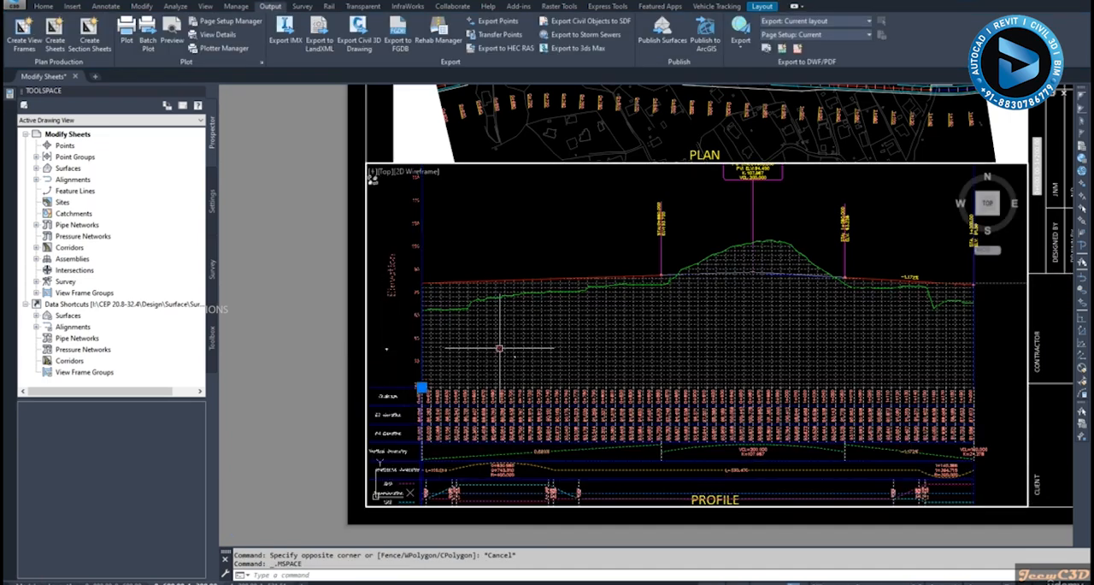
left_click(501, 347)
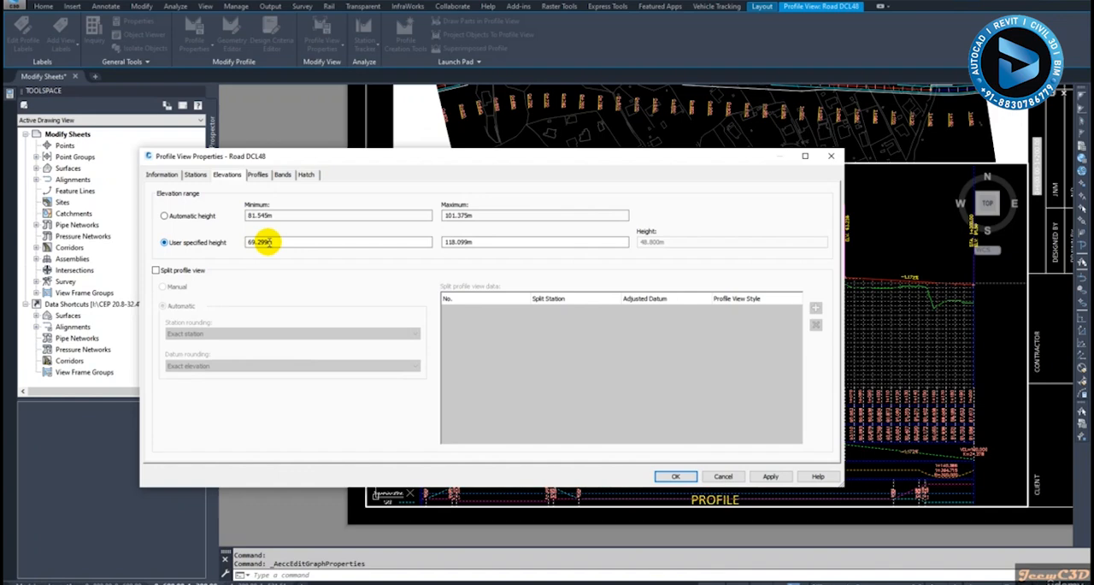
Set the user-specified elevation range of the Road DCL48 profile view to a minimum of 85 m and a maximum of 120 m
left_click_drag(273, 242, 229, 246)
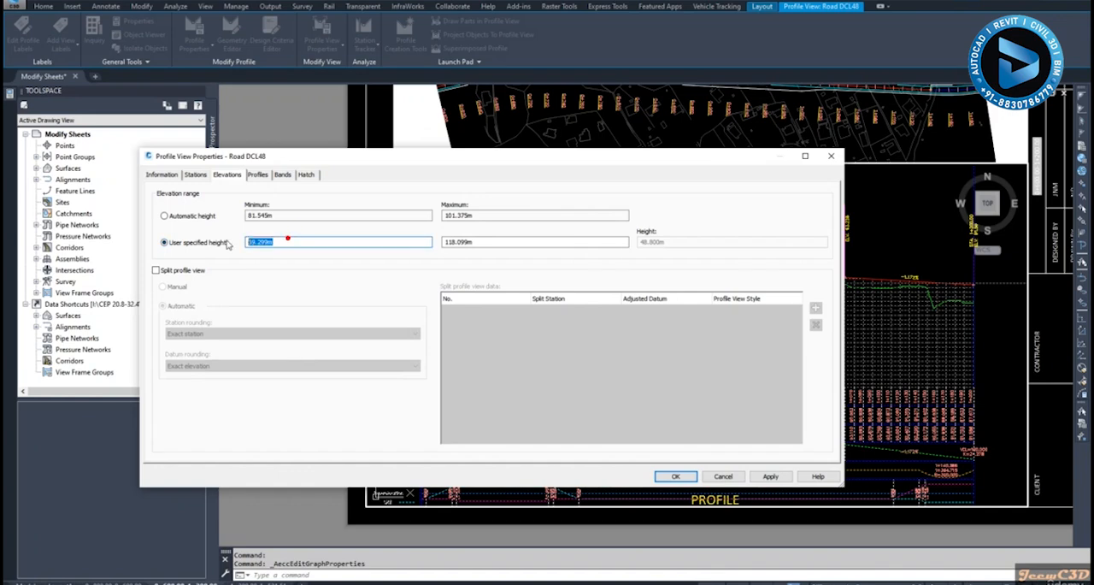
type("85")
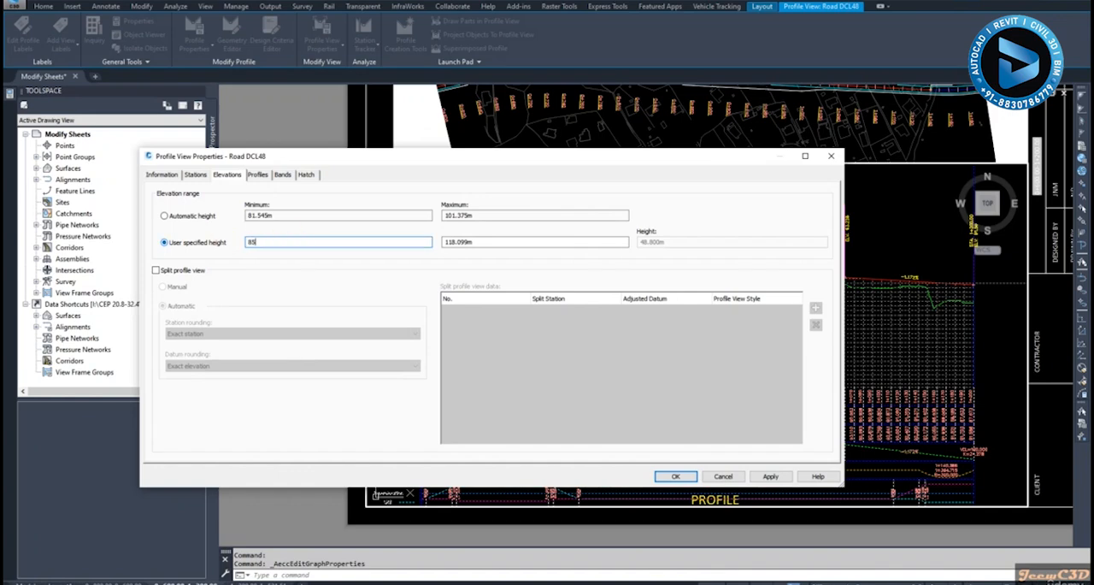
double_click(489, 246)
type("120")
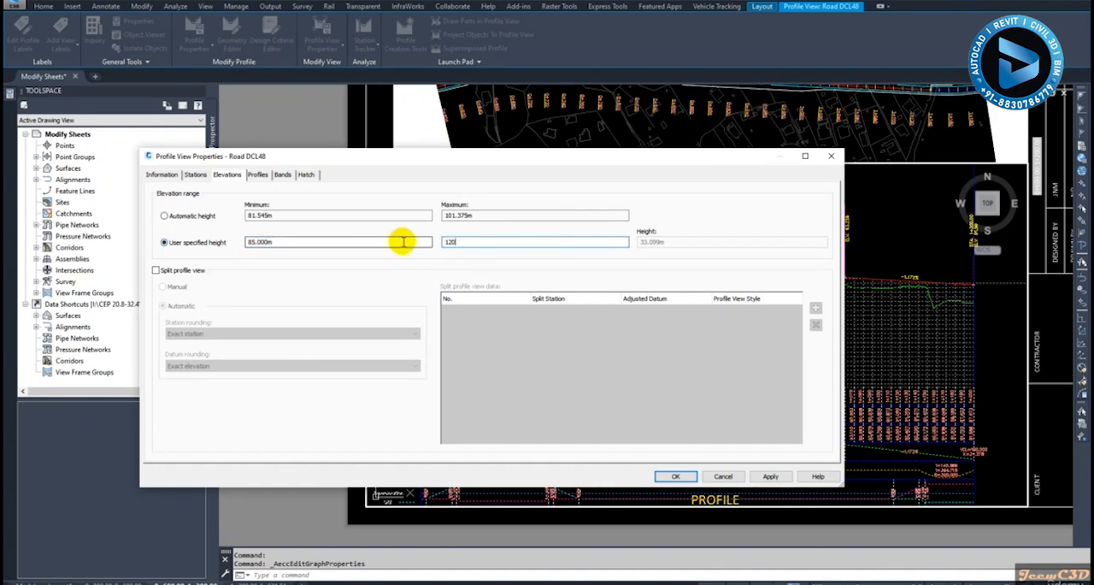
left_click(459, 215)
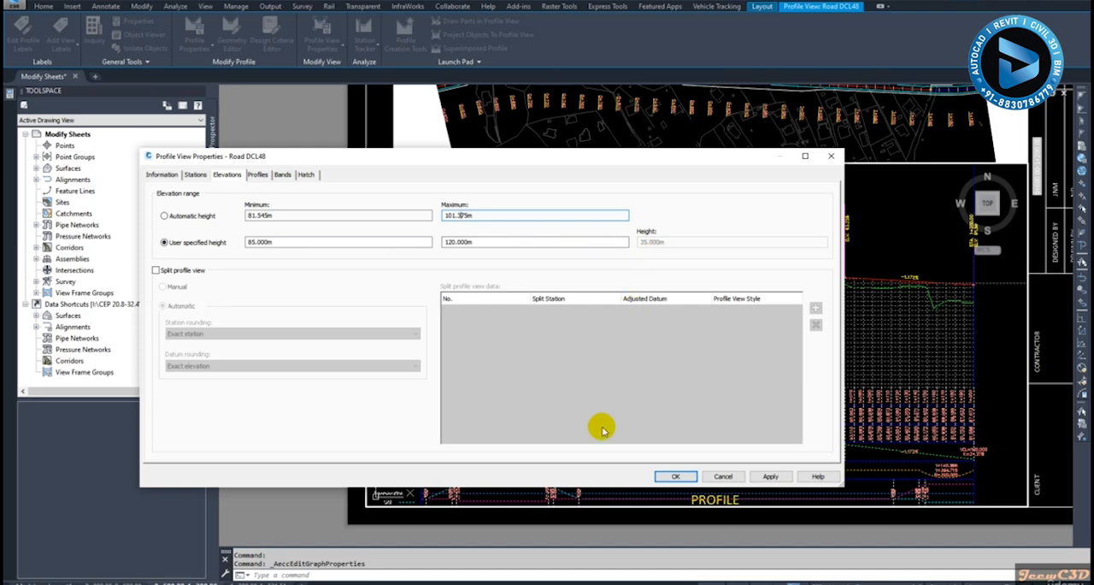
left_click(676, 476)
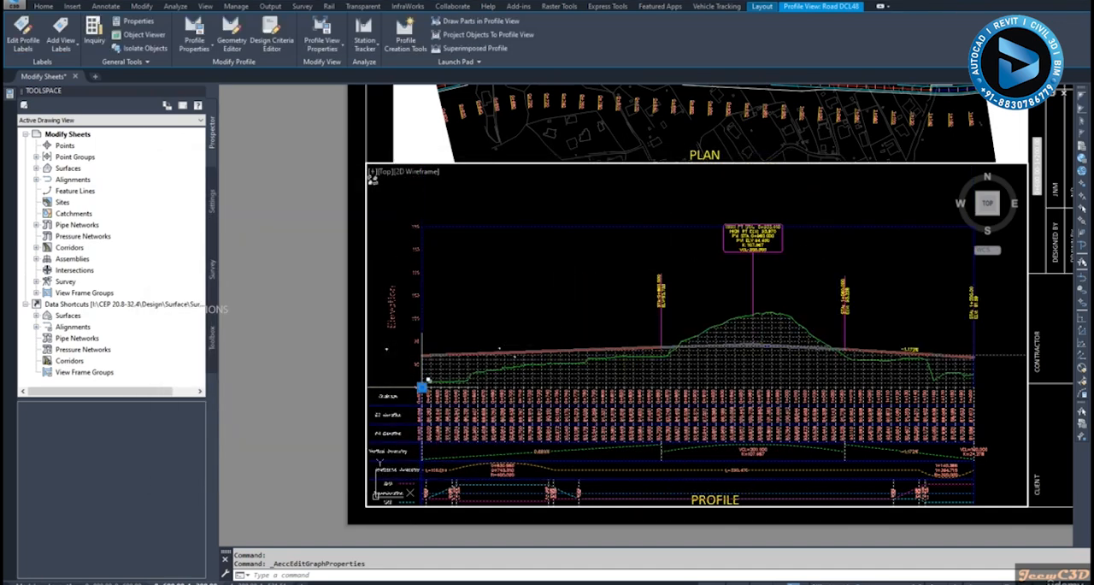
Move the Road DCL48 profile view up and slightly to the right so that its data bands clear the PROFILE title
left_click(421, 387)
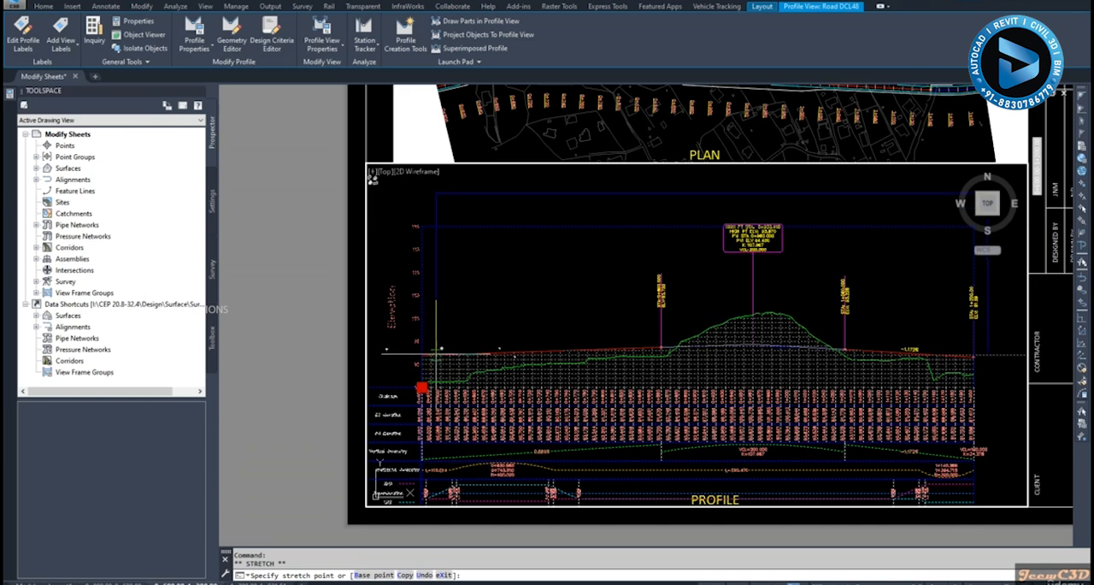
left_click(438, 349)
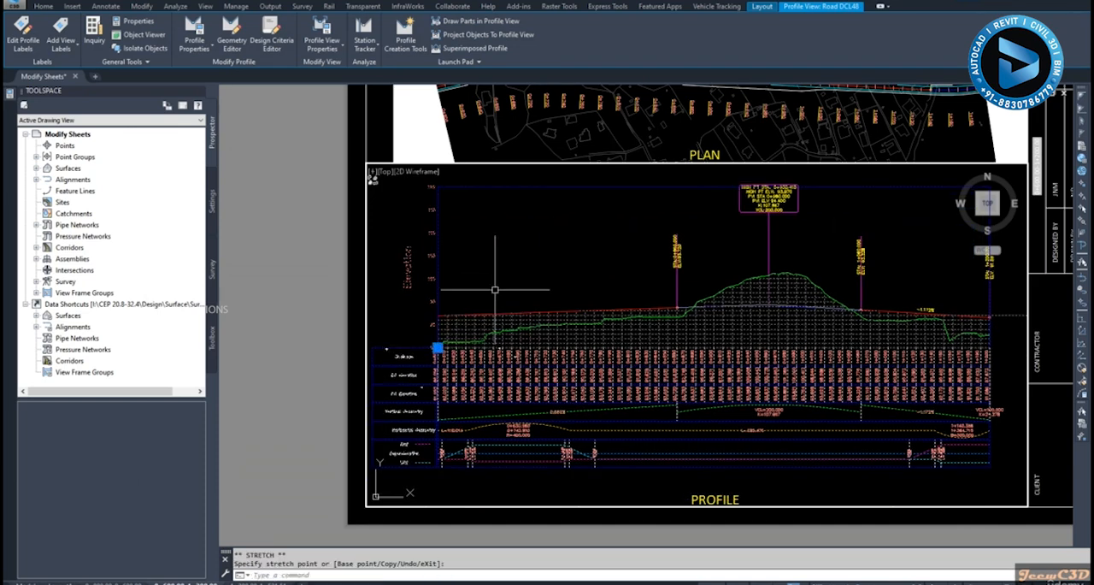
key("Escape")
scroll(500, 321, "down", 5)
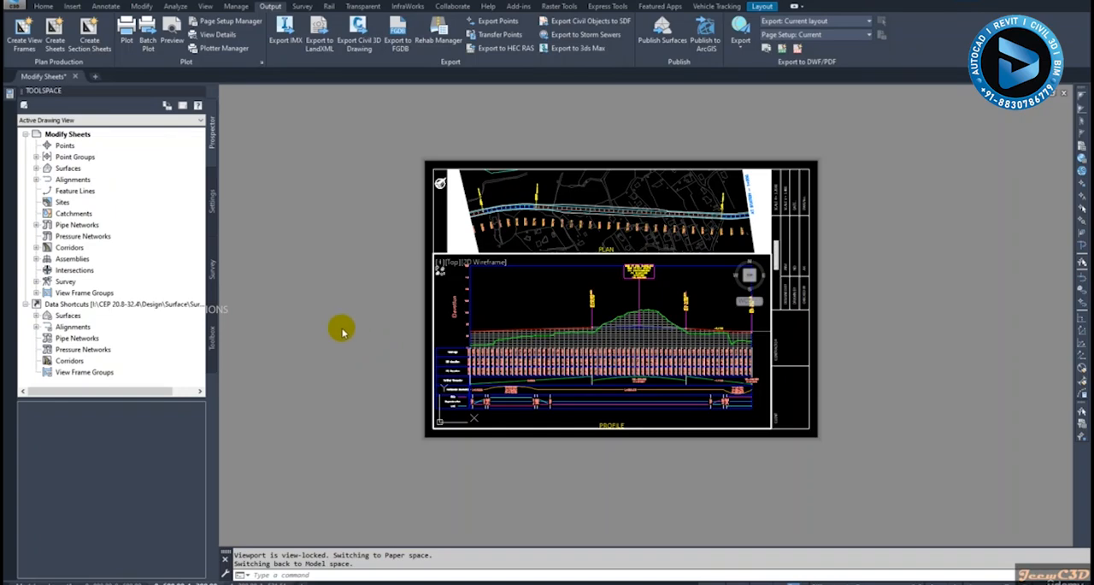
Return to paper space and inspect the repositioned profile view's fit and the upper end of its elevation labels
double_click(353, 339)
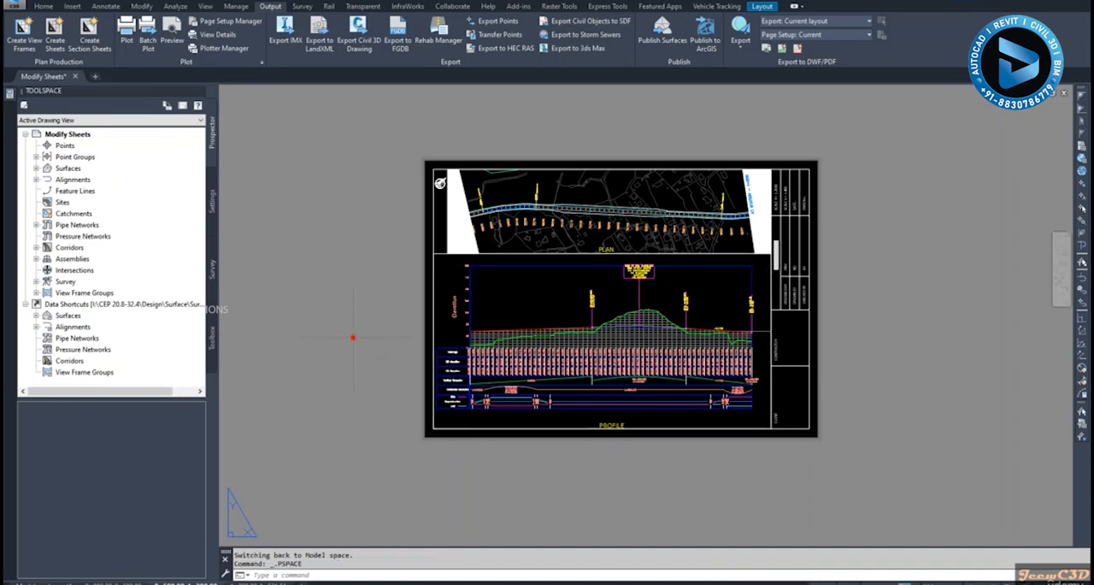
scroll(598, 410, "up", 2)
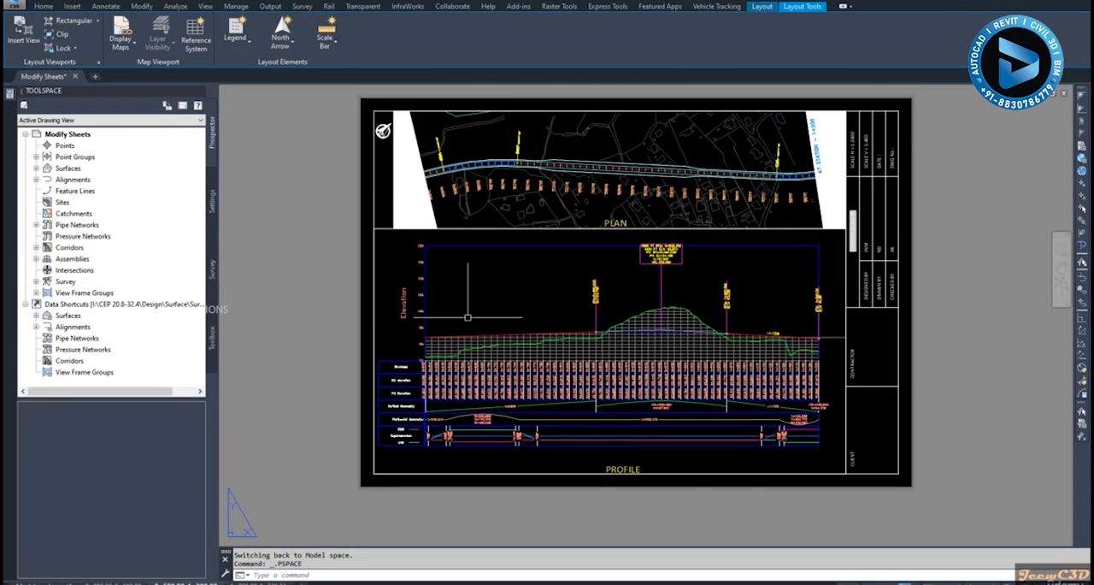
scroll(457, 261, "up", 3)
scroll(444, 202, "up", 1)
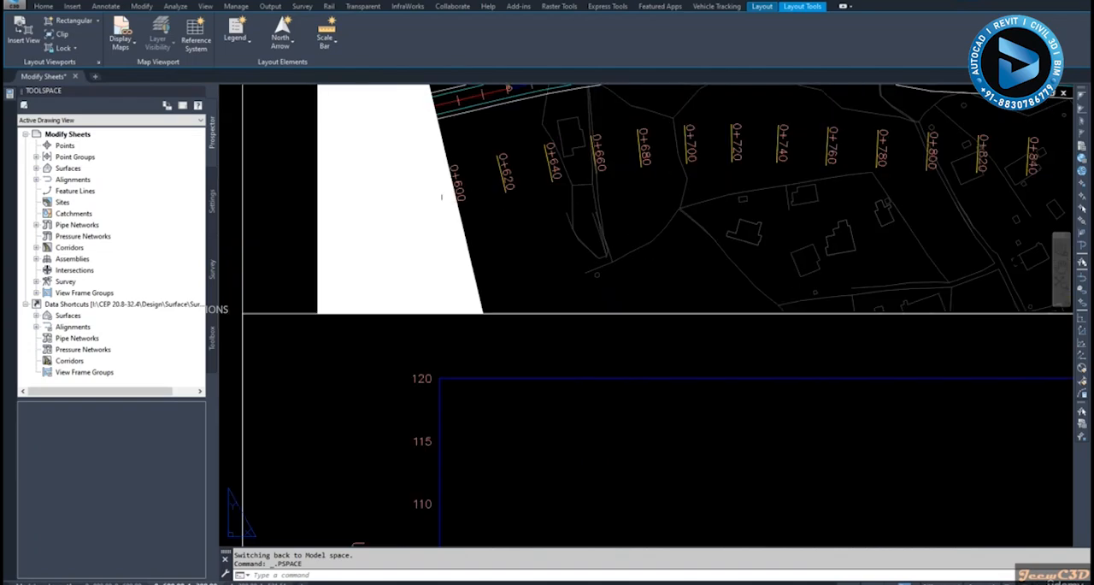
Check how the profile view, its elevation labels and its data bands fit within the whole sheet
scroll(444, 228, "down", 3)
scroll(444, 460, "up", 4)
scroll(443, 460, "down", 4)
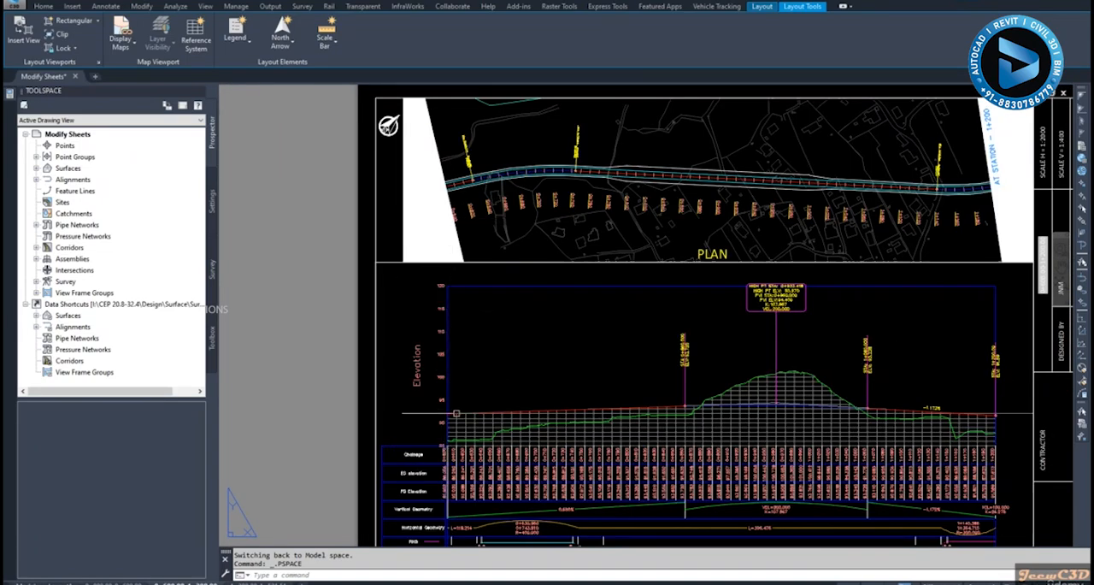
scroll(432, 368, "down", 3)
scroll(433, 326, "up", 2)
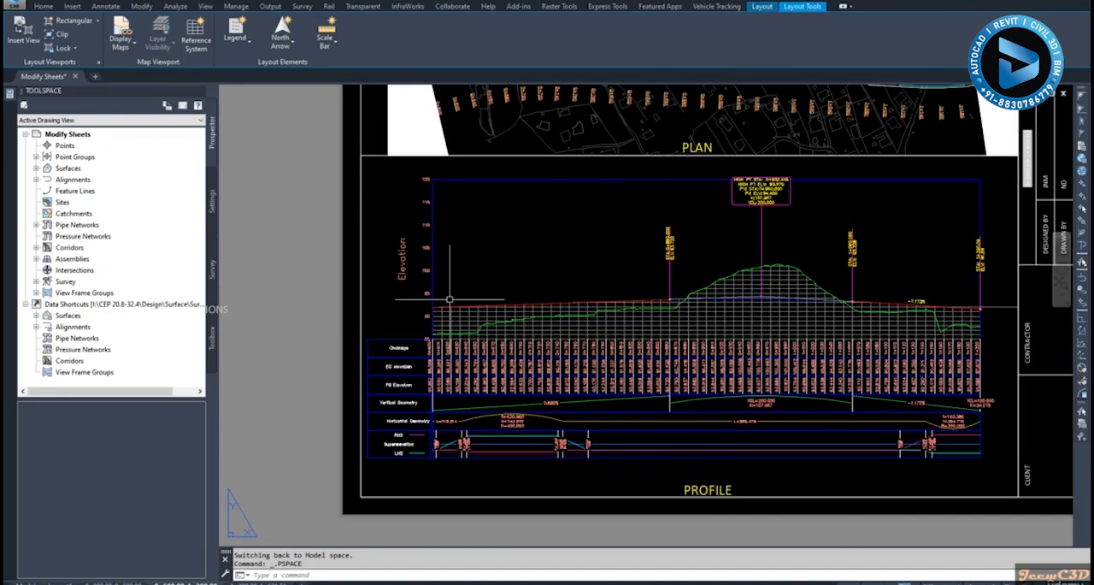
middle_click_drag(484, 272, 480, 311)
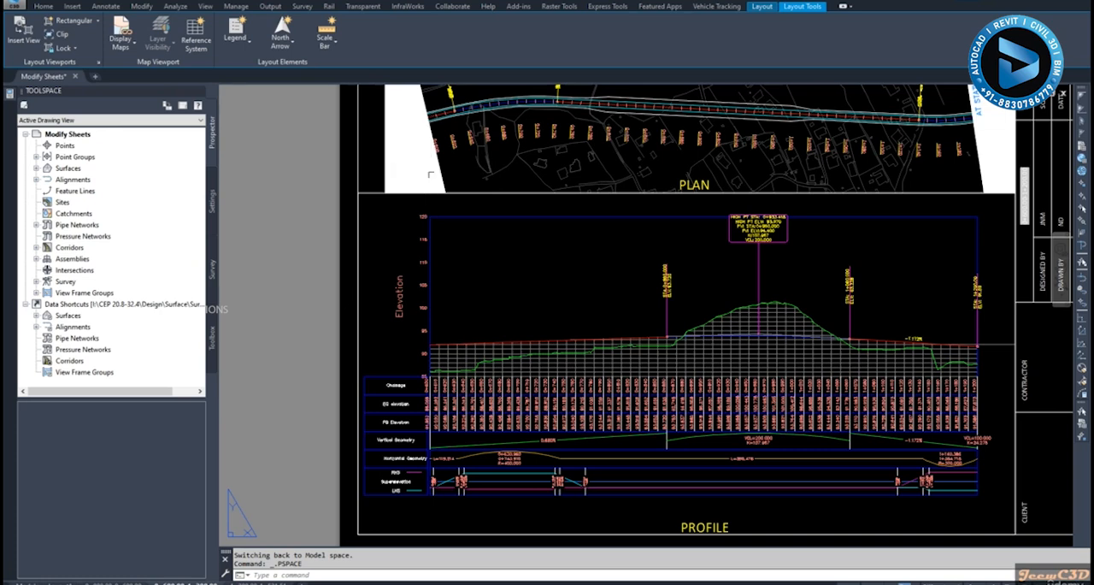
scroll(506, 299, "down", 3)
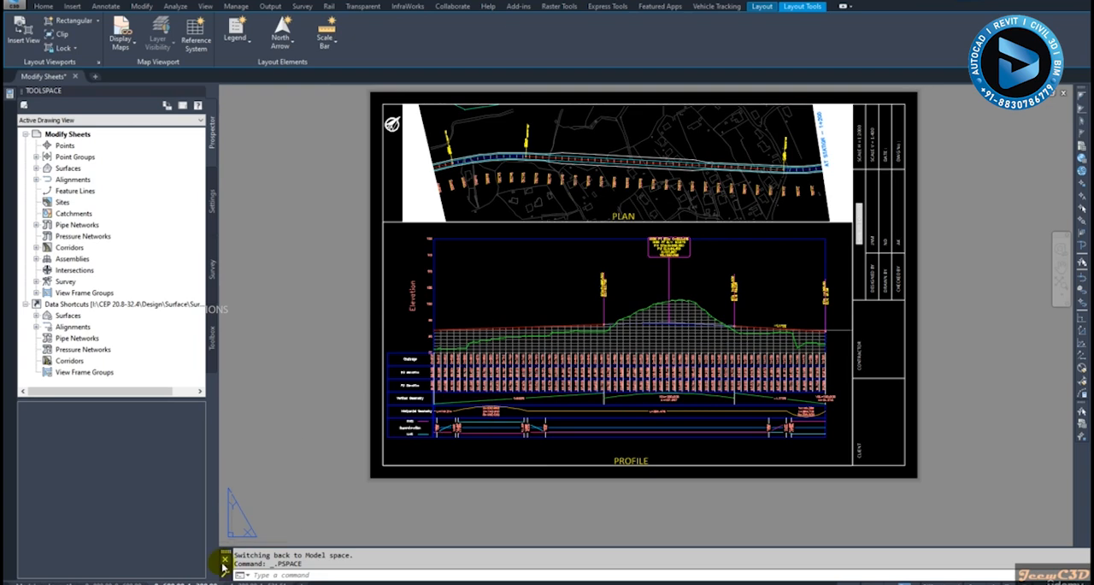
Open the next sheet layout, activate its profile viewport and select the Road DCL49 profile view
left_click(244, 583)
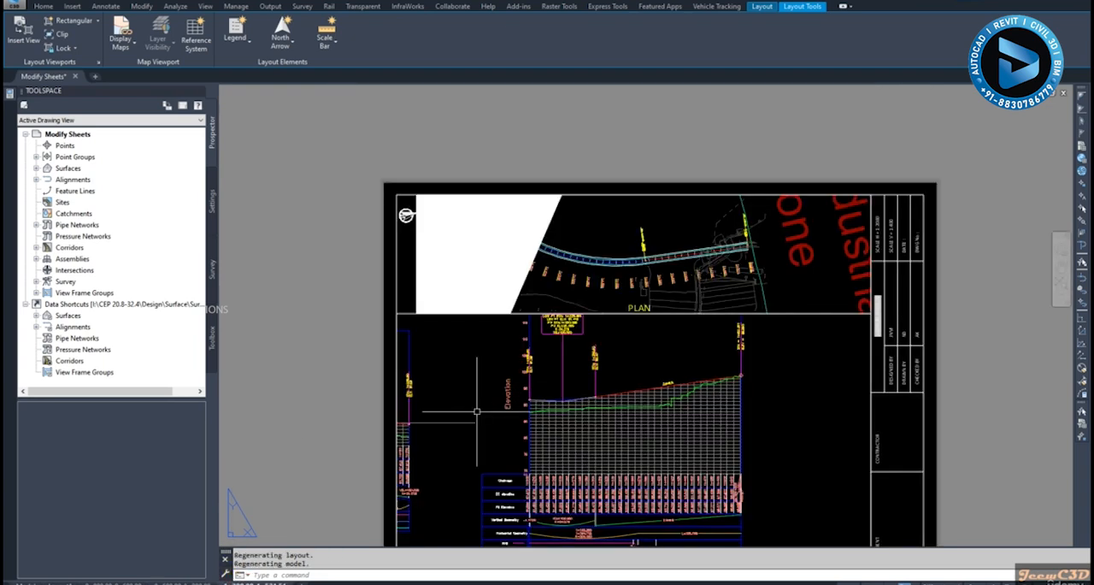
middle_click_drag(477, 413, 467, 331)
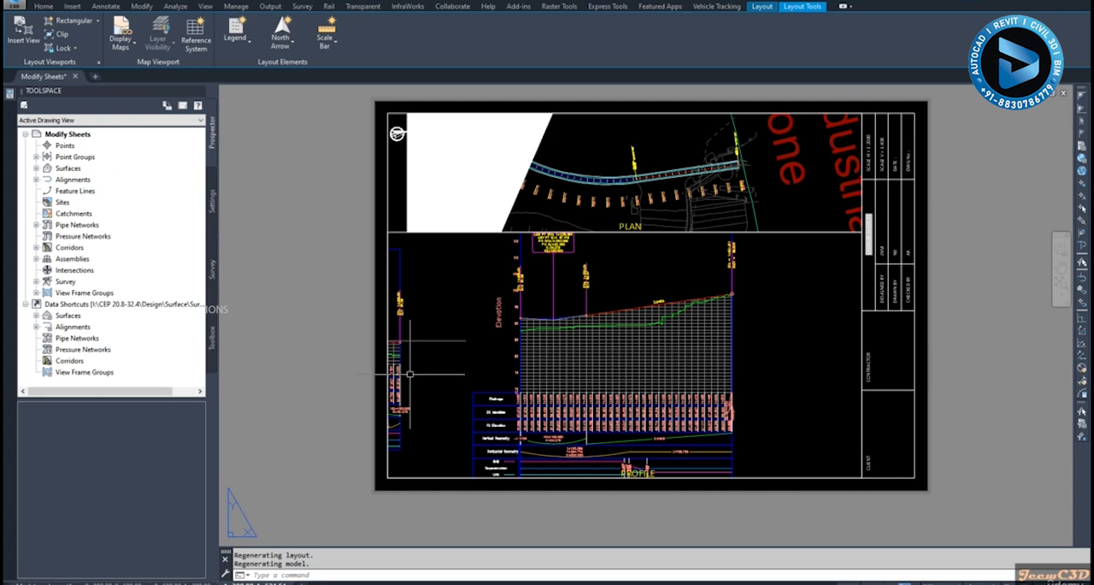
middle_click_drag(441, 353, 439, 334)
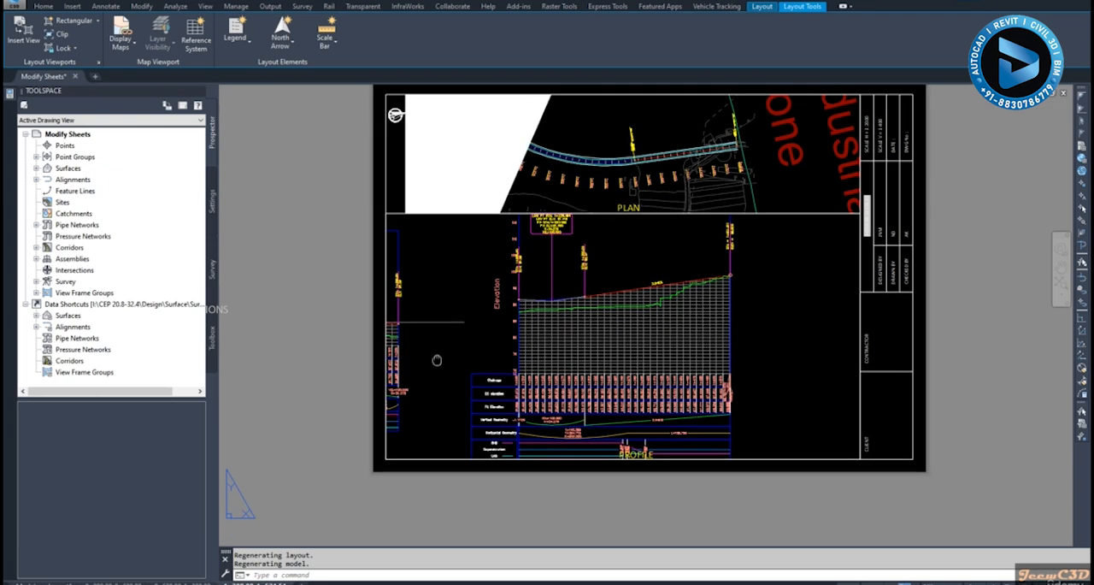
double_click(463, 344)
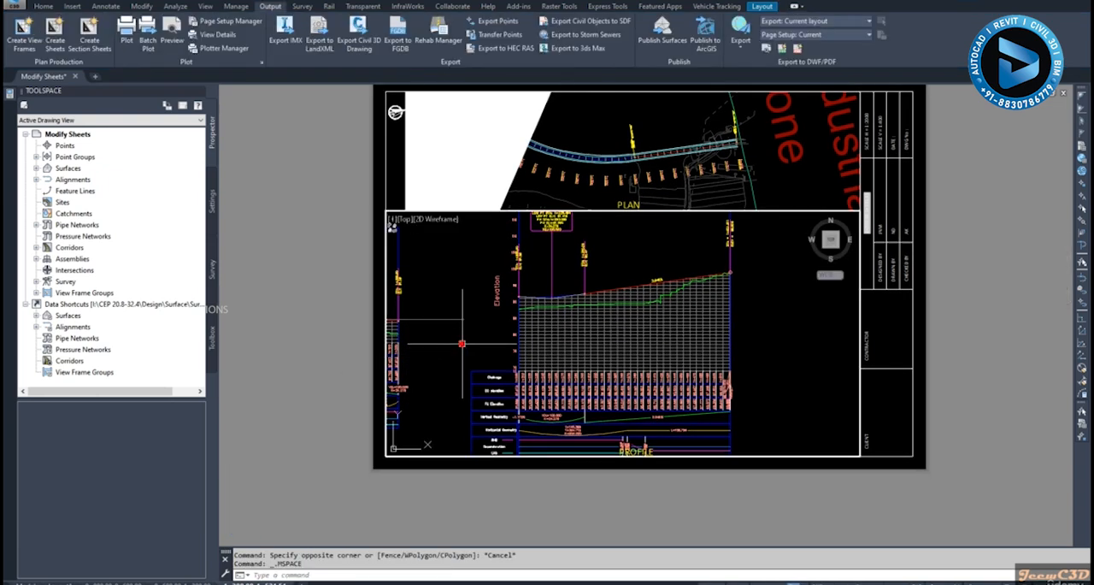
middle_click_drag(476, 336, 480, 334)
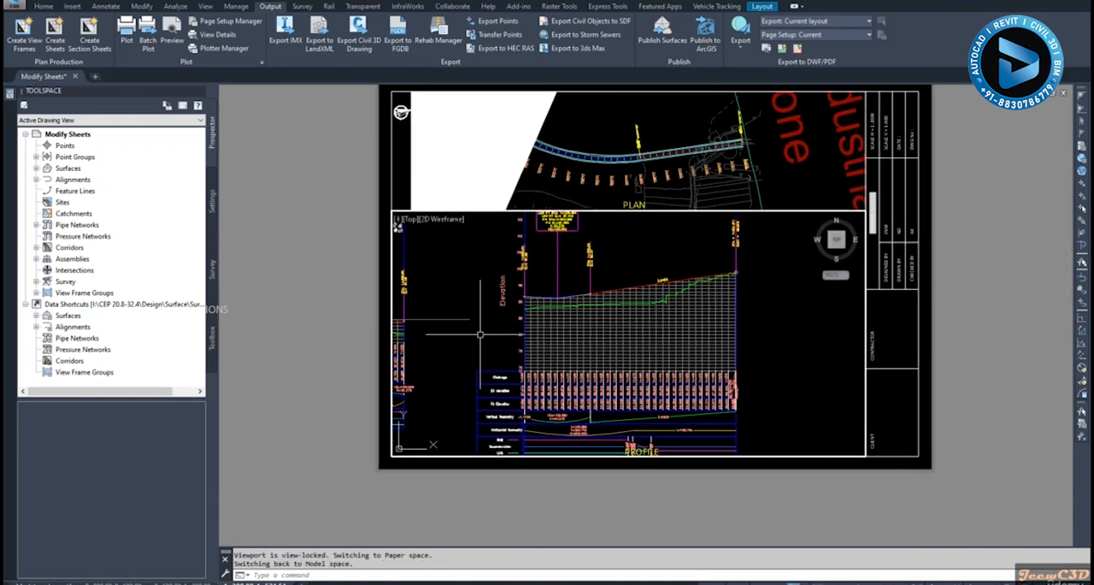
left_click(510, 341)
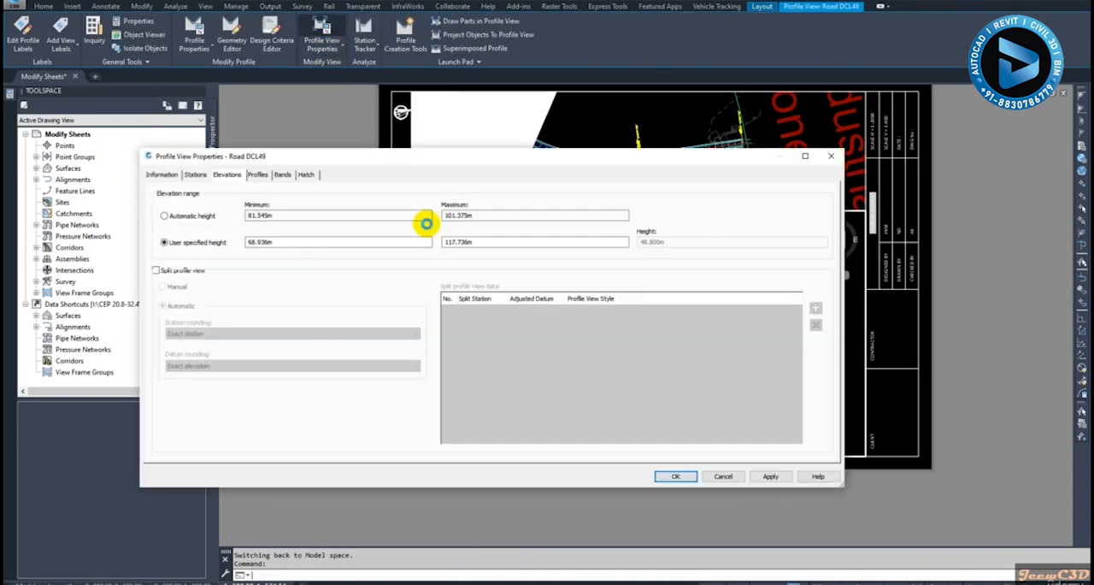
Set the user-specified elevation range of the Road DCL49 profile view to a minimum of 85 m and a maximum of 120 m
left_click_drag(282, 242, 232, 241)
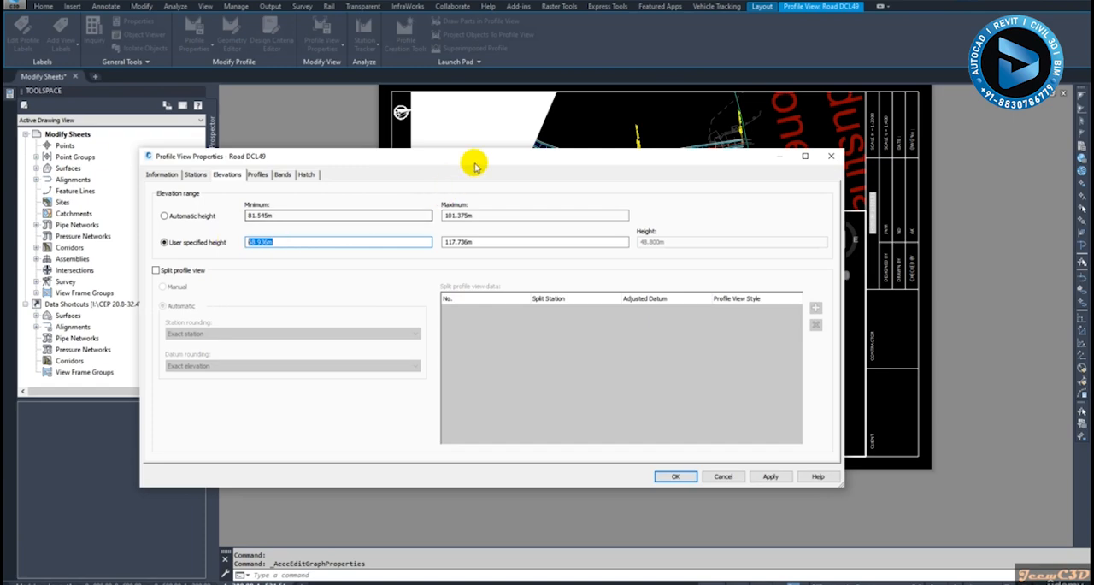
left_click(831, 156)
scroll(506, 315, "up", 5)
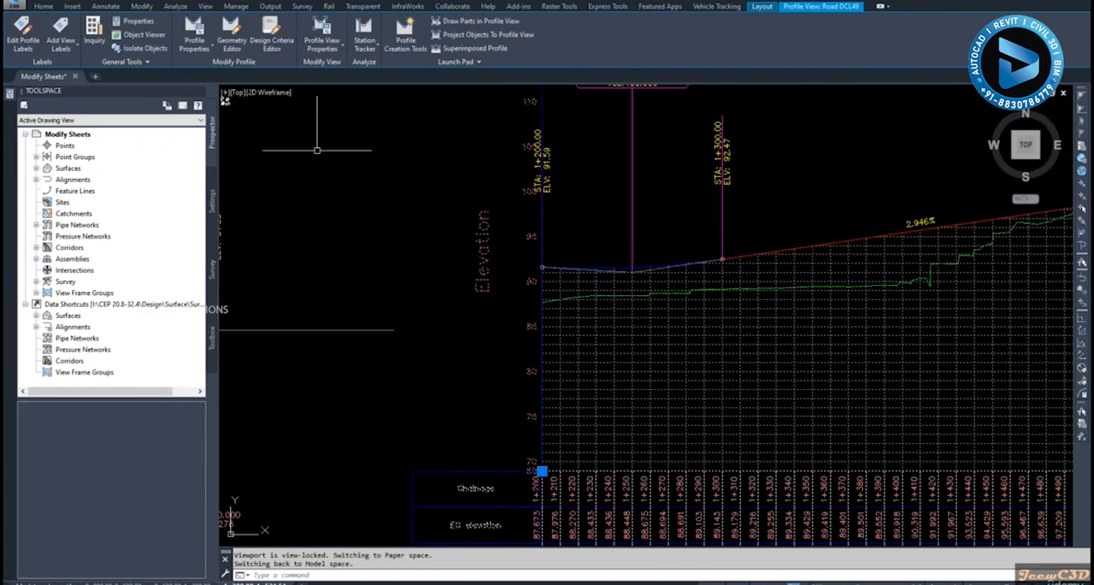
left_click(321, 40)
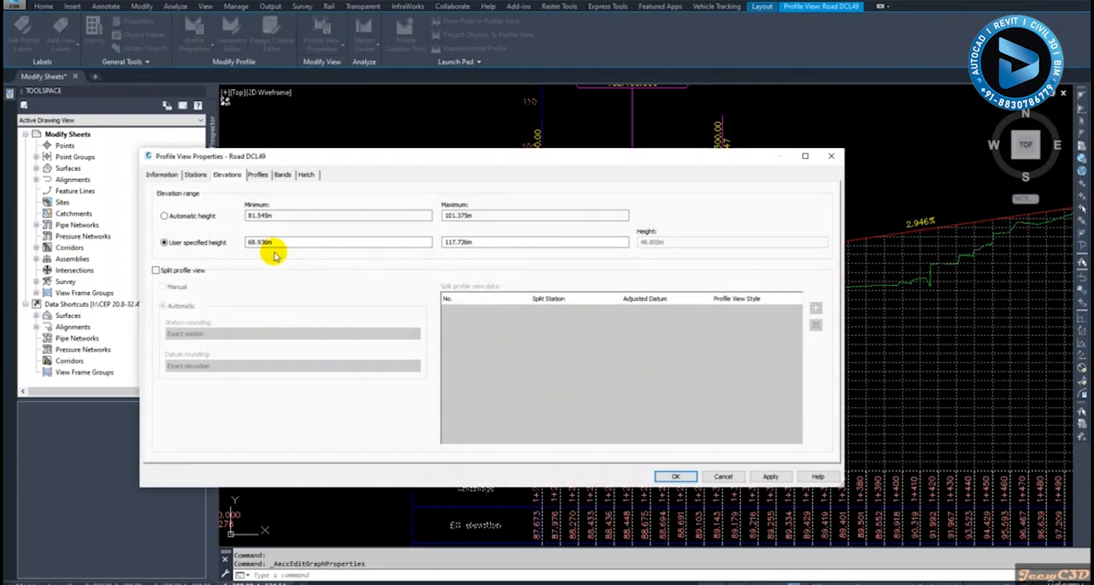
double_click(276, 244)
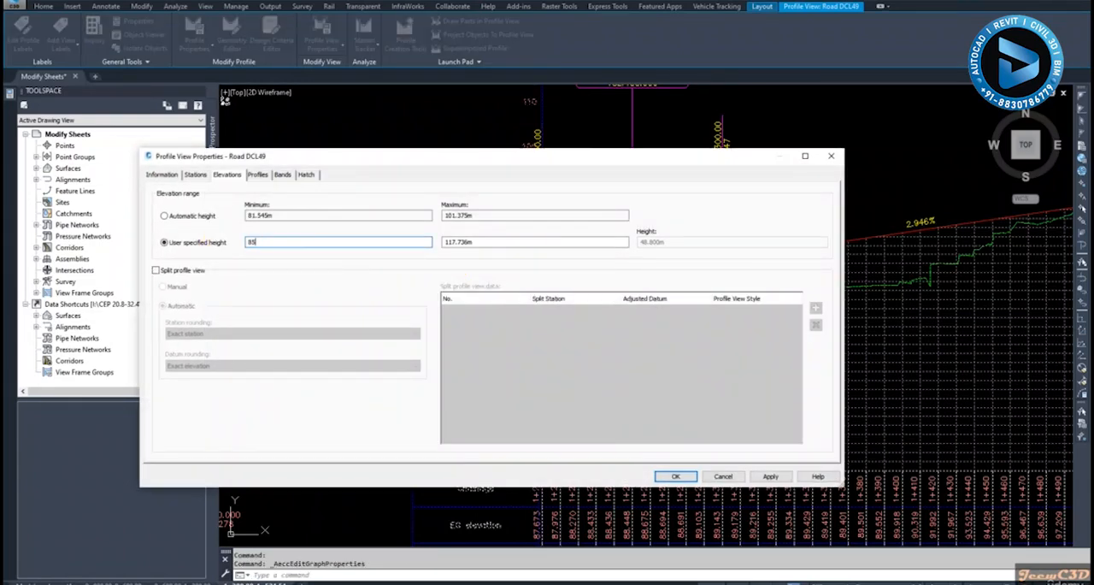
left_click(492, 242)
type("120")
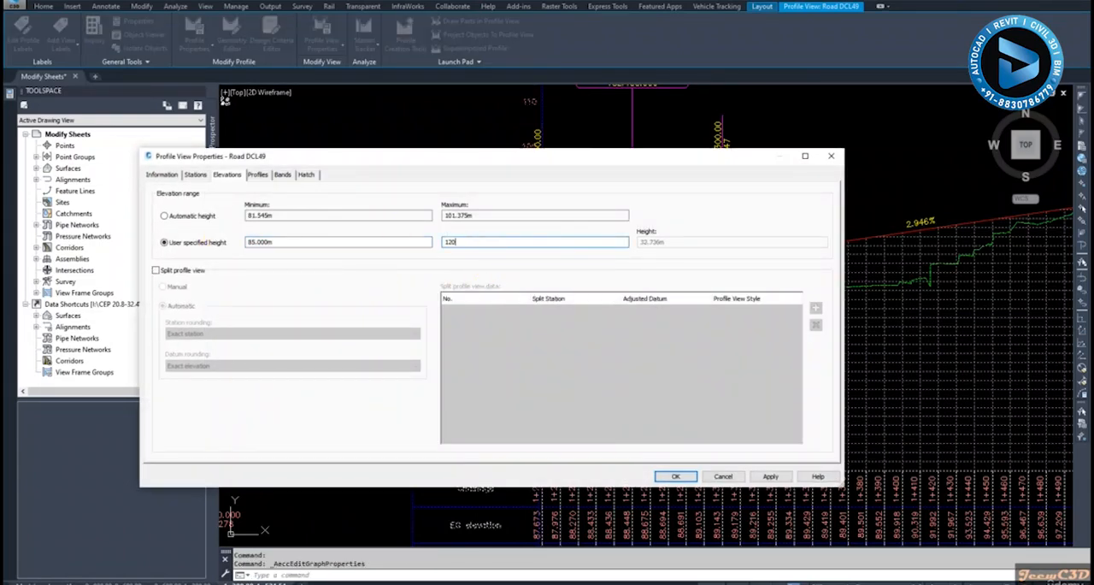
left_click(686, 476)
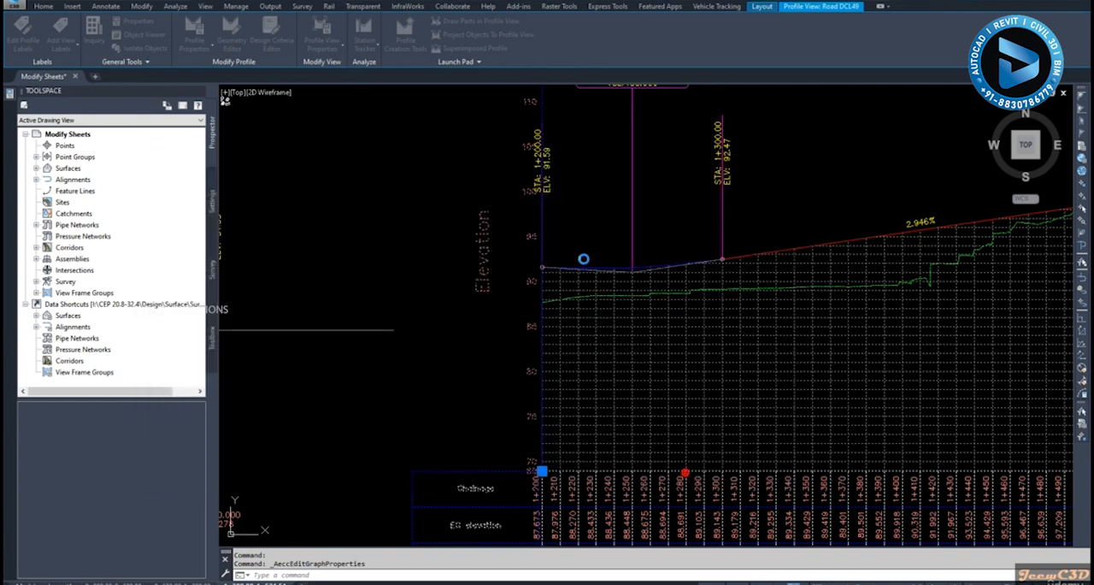
Move the Road DCL49 profile view up so that its data bands clear the PROFILE title and its frame stays inside the viewport
scroll(434, 259, "down", 5)
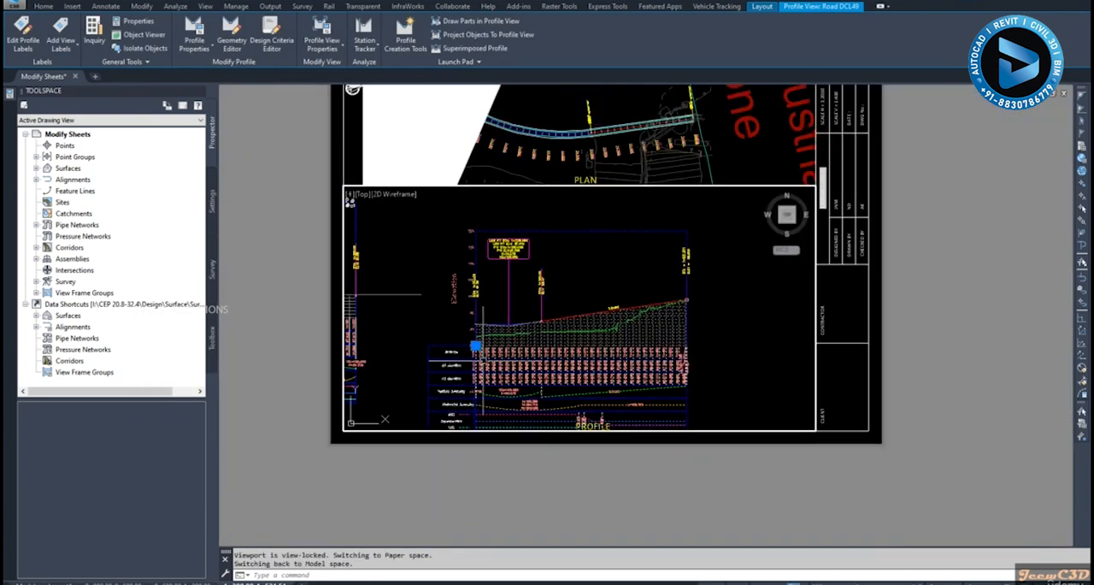
left_click(475, 346)
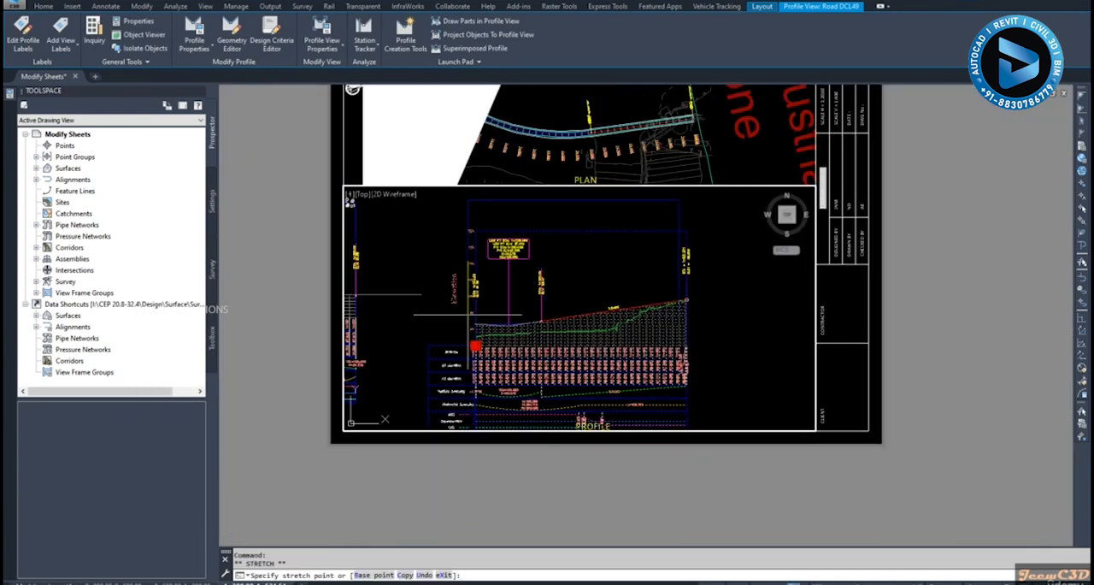
left_click(468, 313)
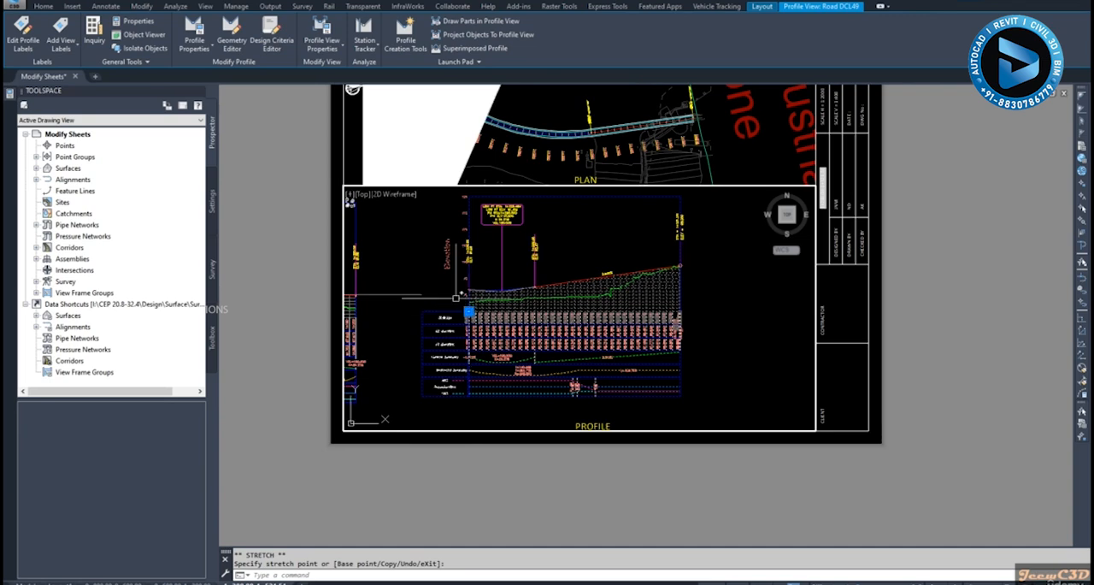
scroll(462, 290, "up", 2)
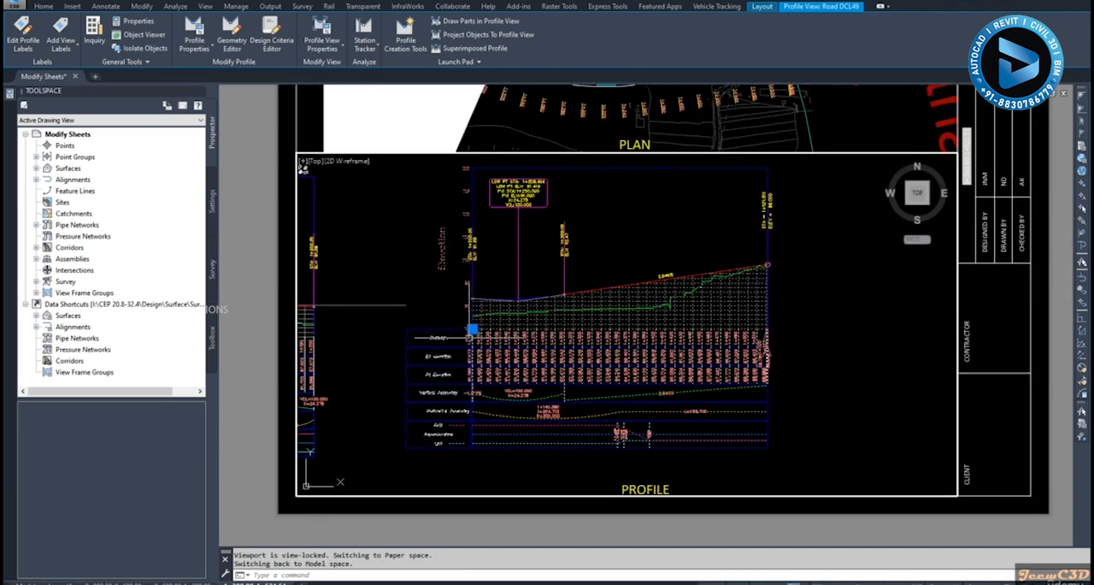
left_click(472, 328)
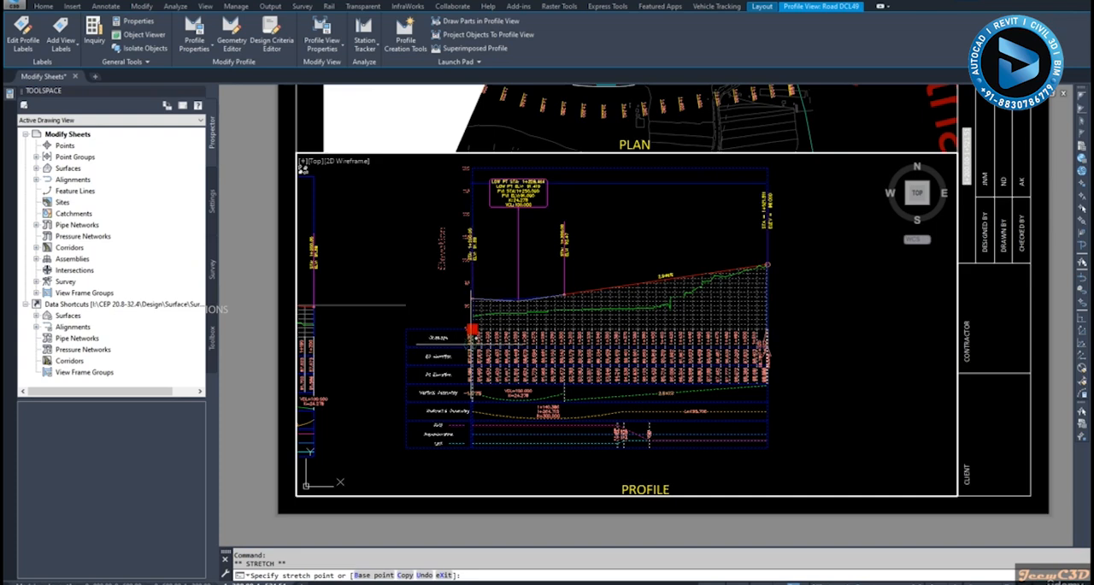
left_click(471, 344)
key("Escape")
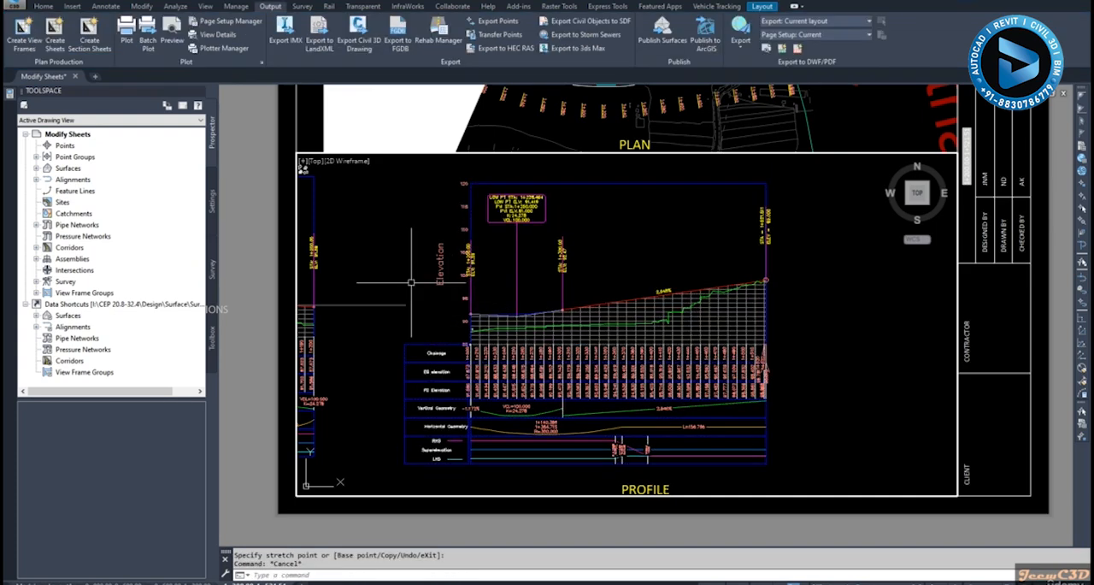
Check the Road DCL49 profile view's placement in its viewport and return to paper space
scroll(409, 282, "down", 2)
double_click(410, 282)
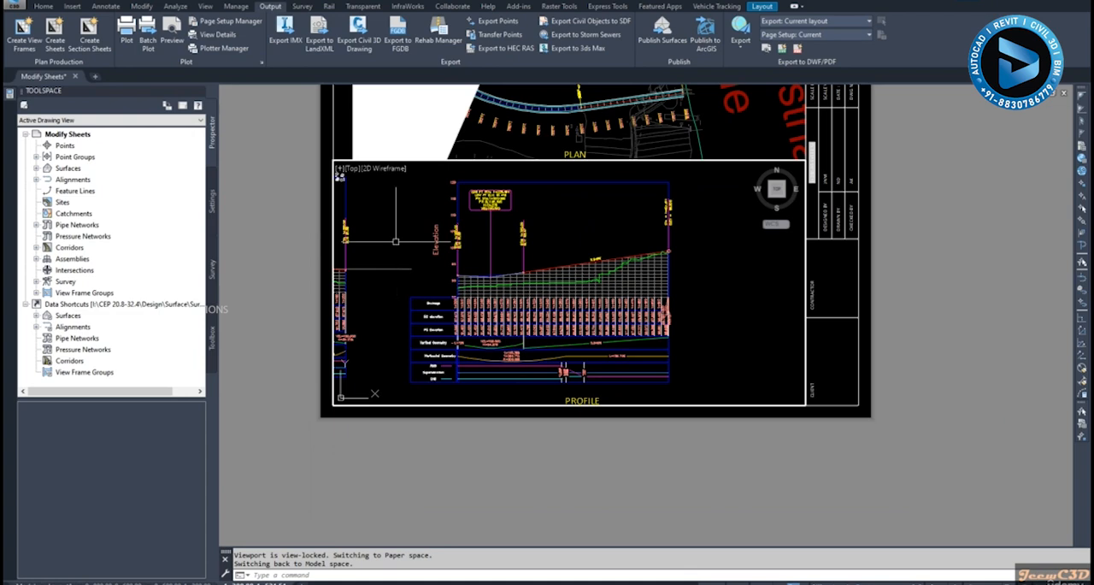
scroll(360, 230, "up", 2)
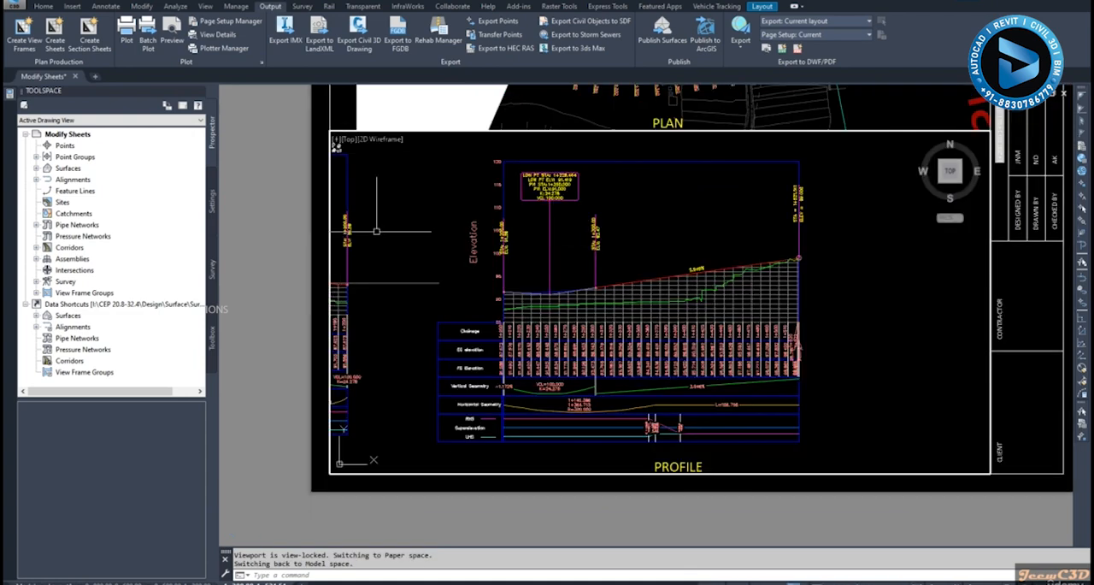
double_click(239, 231)
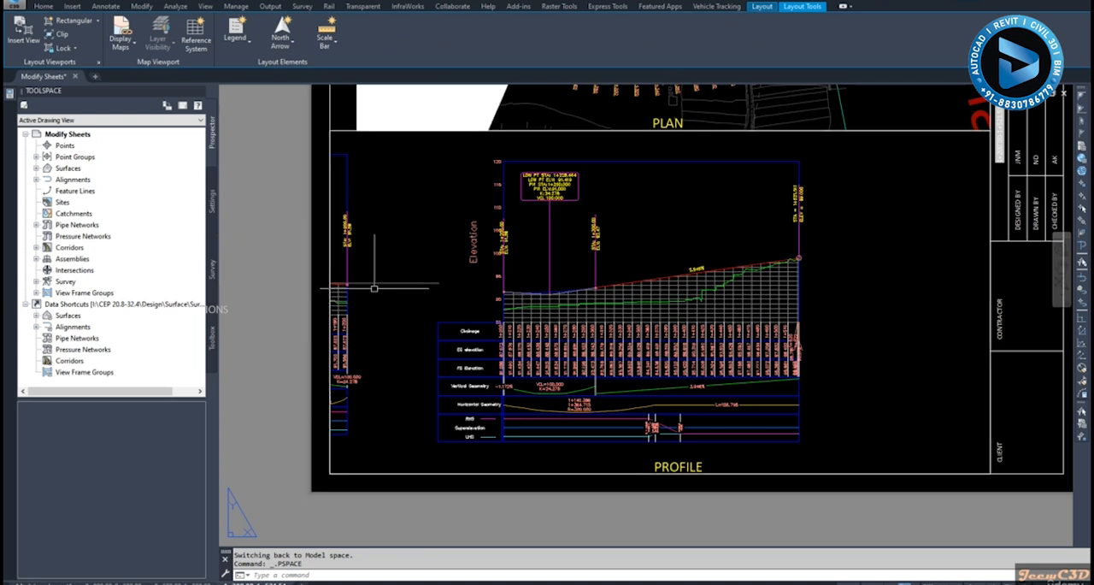
Try to stretch the left edge of the profile viewport inward past the neighbouring profile view, and undo the stretch
left_click(329, 250)
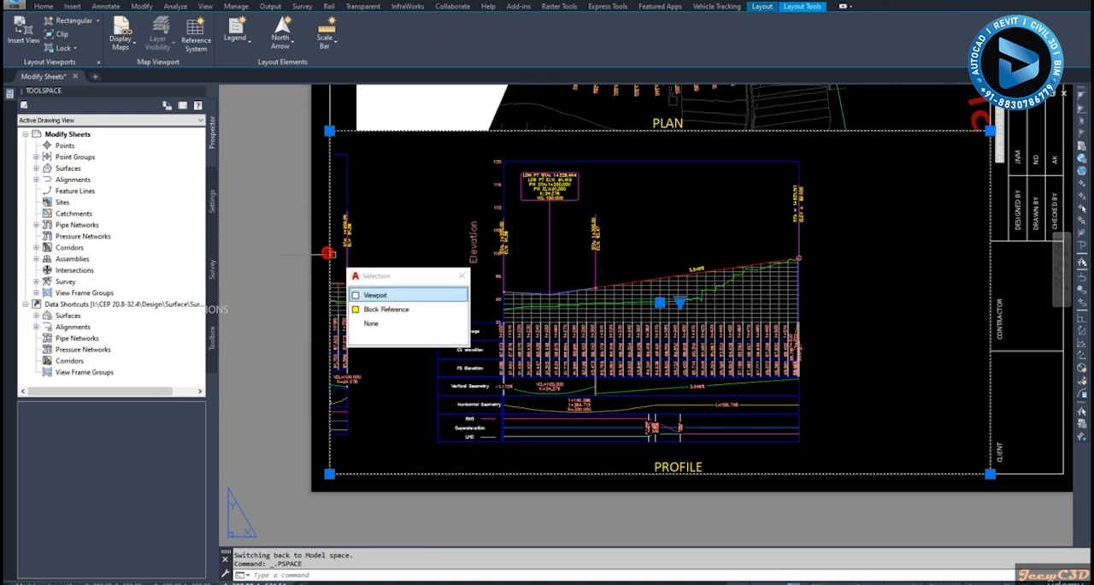
left_click(373, 295)
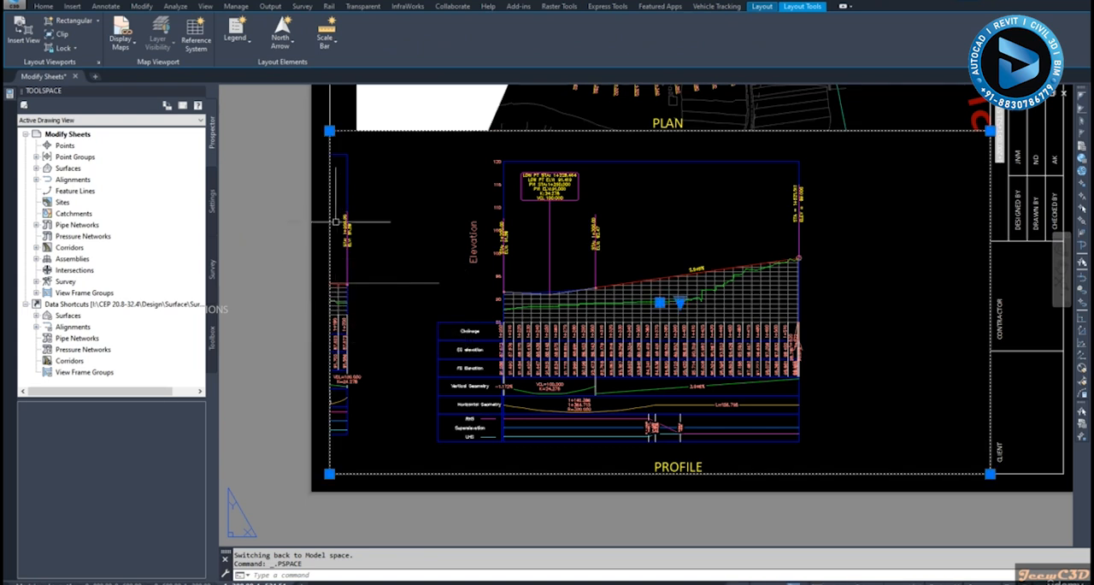
left_click(329, 130)
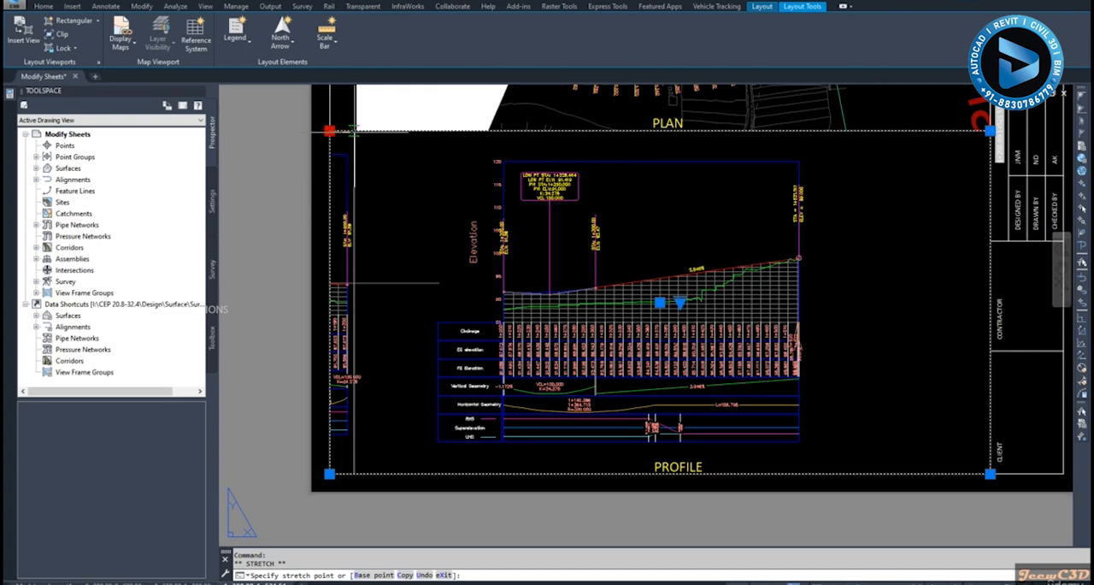
left_click(363, 283)
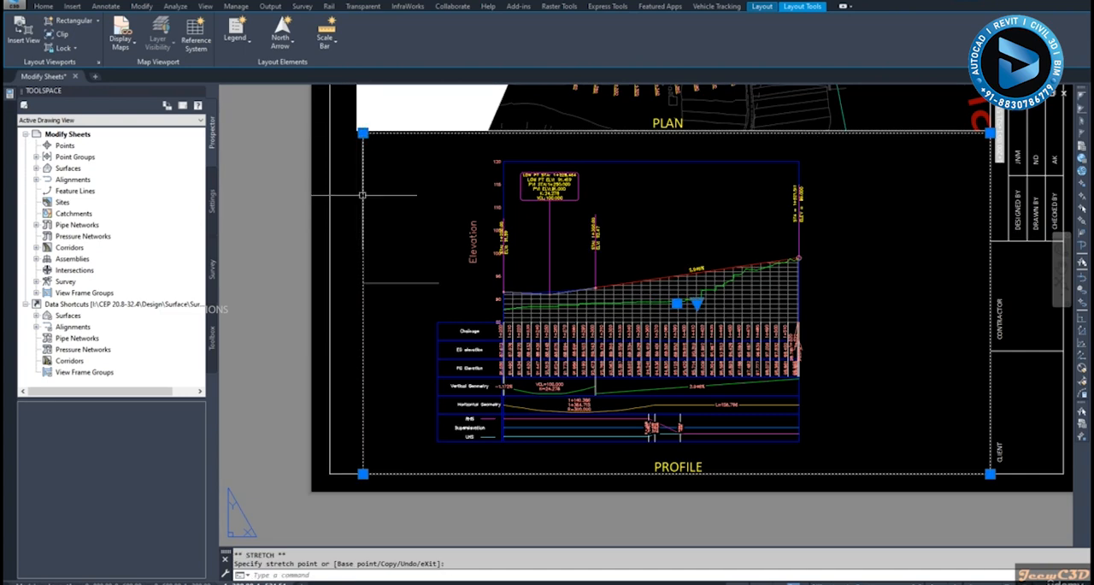
key("Escape")
scroll(314, 243, "down", 3)
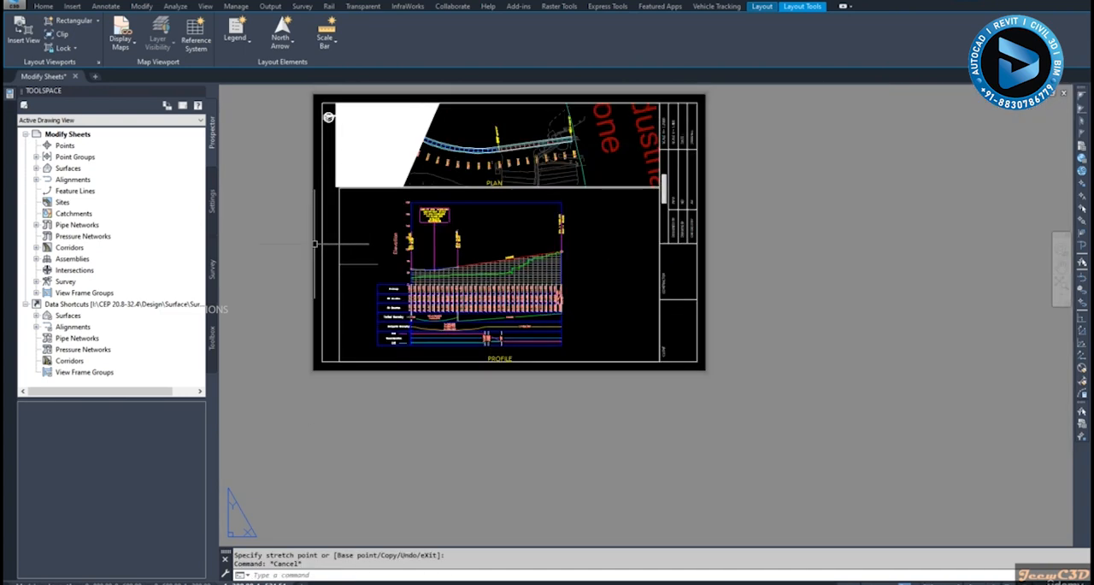
scroll(296, 191, "up", 3)
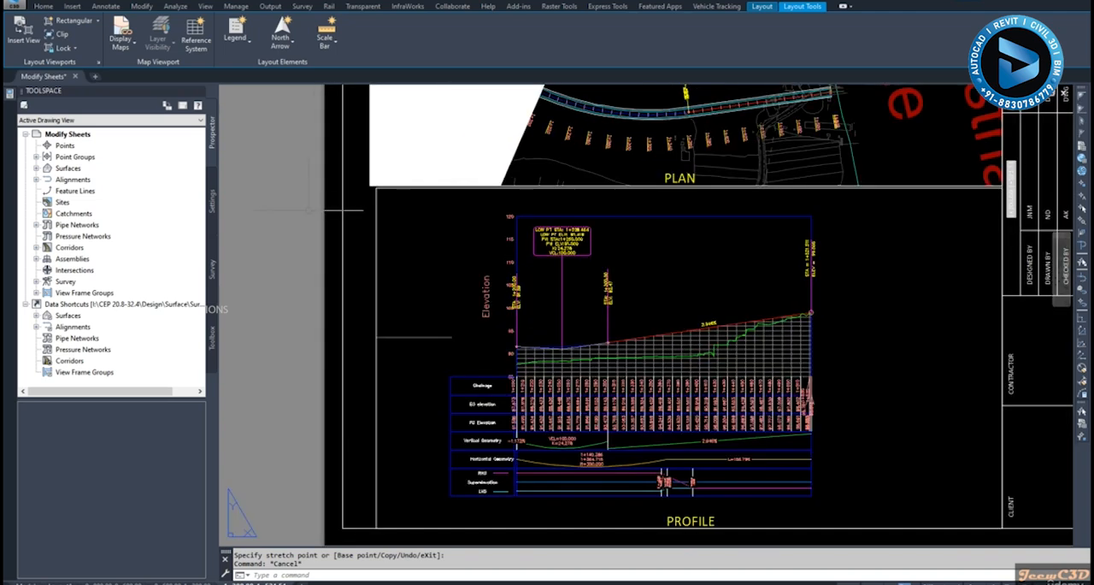
key("ctrl+z")
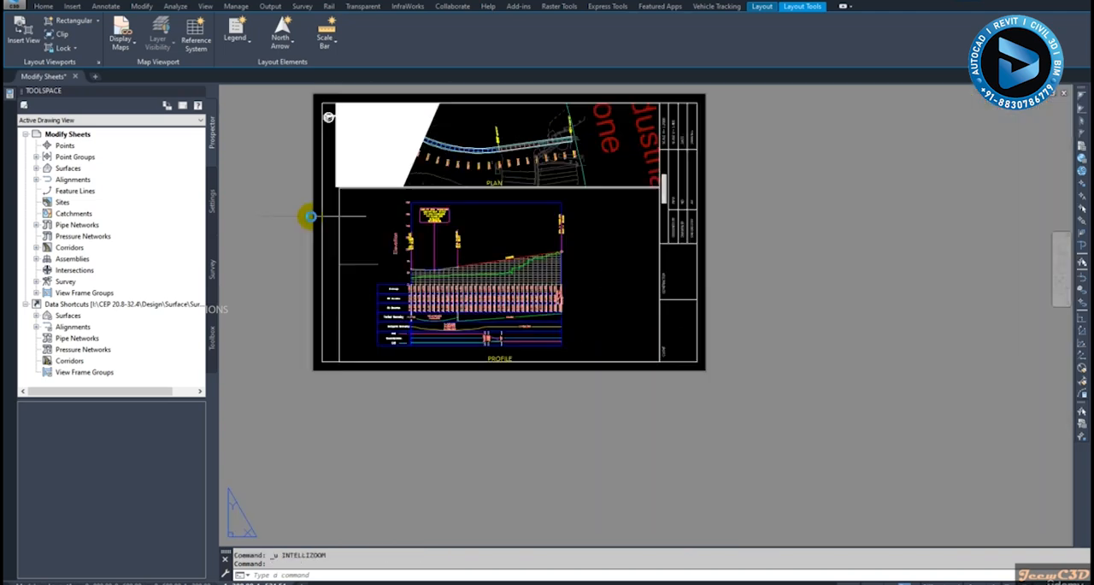
key("ctrl+z")
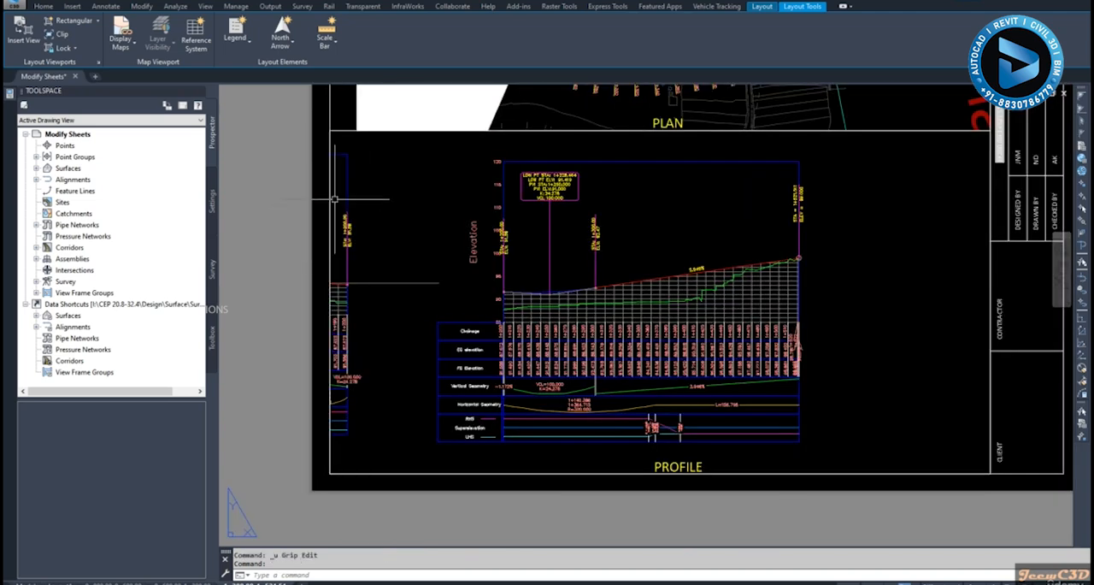
Stretch the profile viewport's upper-left corner inward to hide the neighbouring profile view, keeping the upper edge level with the plan area's lower edge
scroll(334, 198, "up", 2)
left_click(355, 198)
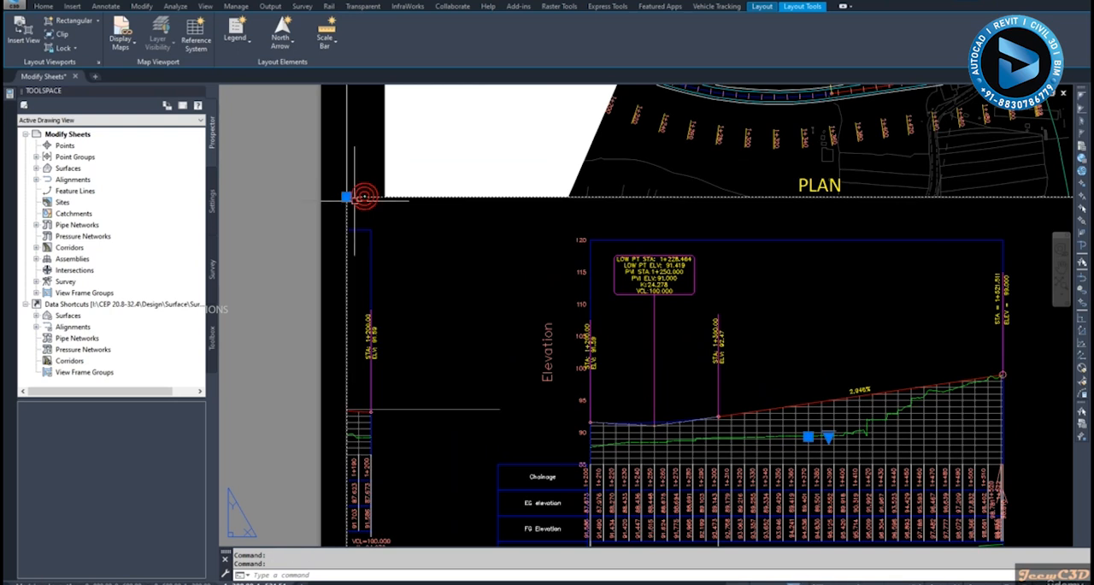
left_click(346, 197)
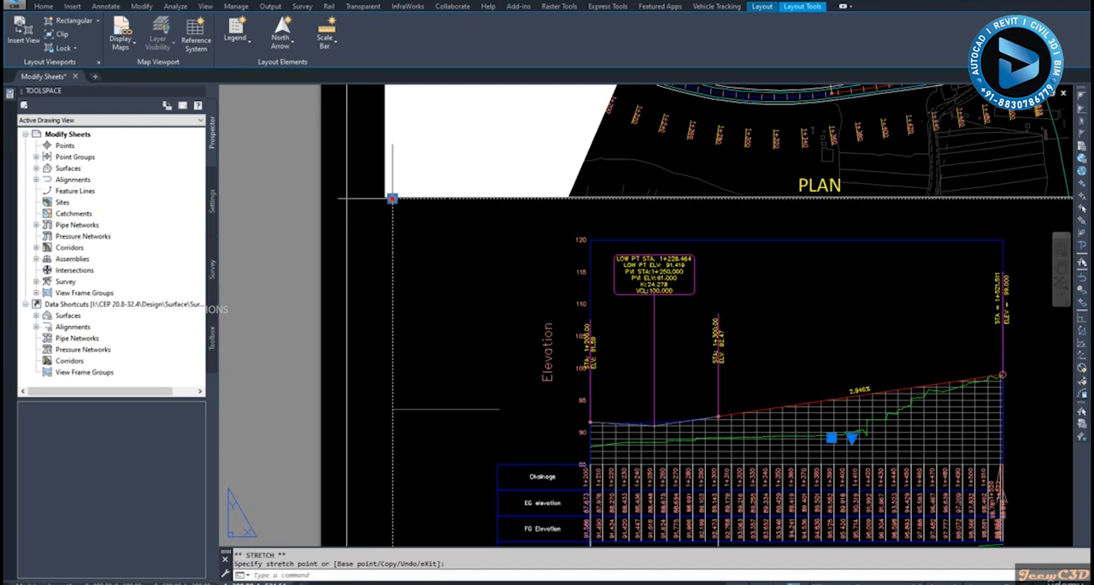
Check the whole sheet with the trimmed profile viewport, and look over the other plan and profile sheets
key("Escape")
scroll(367, 257, "down", 2)
scroll(369, 290, "down", 2)
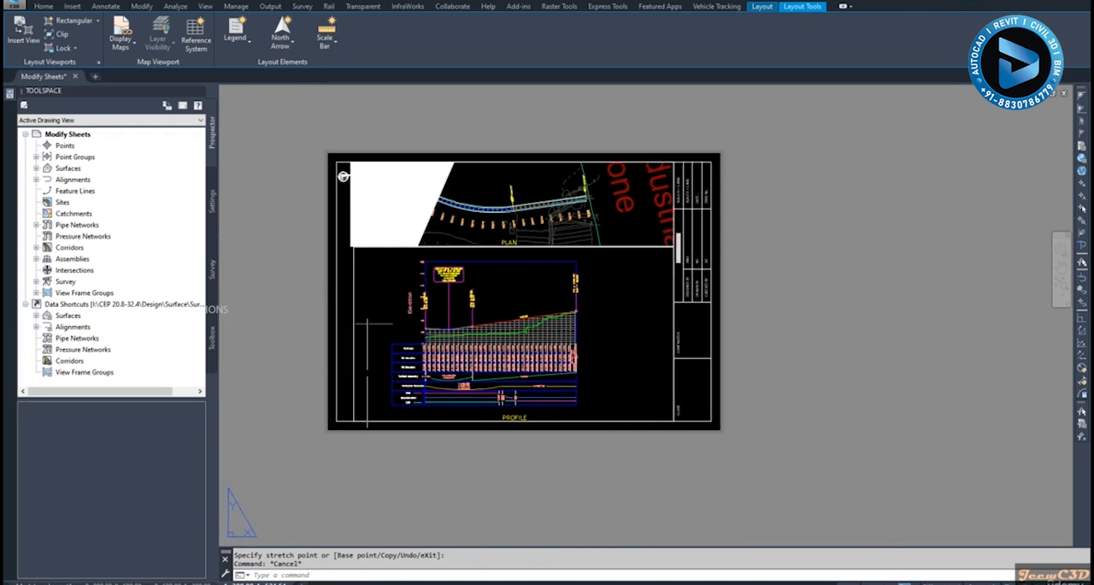
scroll(360, 363, "up", 2)
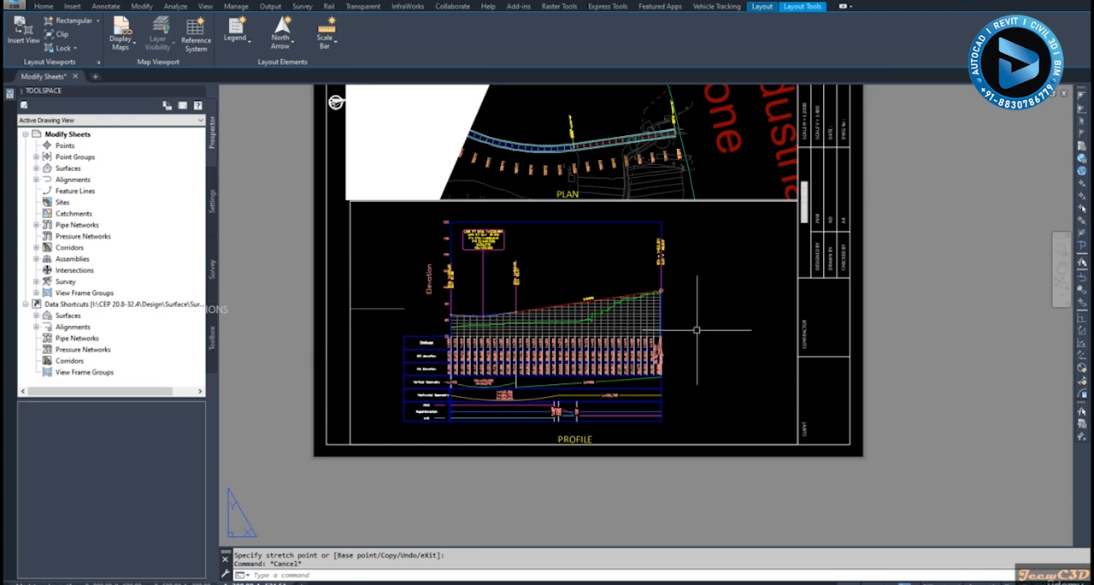
middle_click_drag(700, 309, 706, 335)
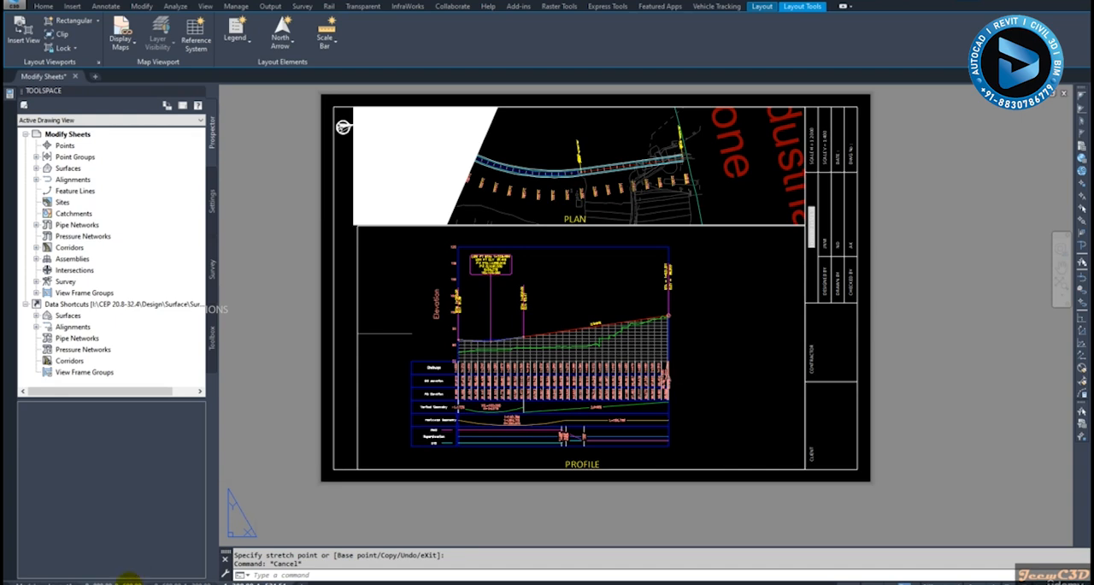
left_click(161, 583)
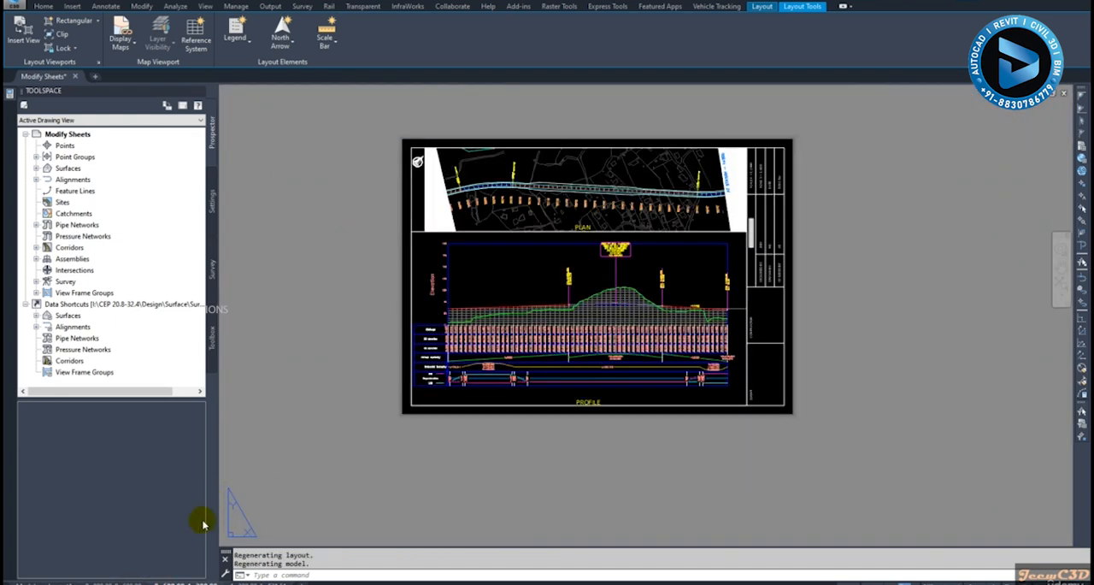
left_click(122, 580)
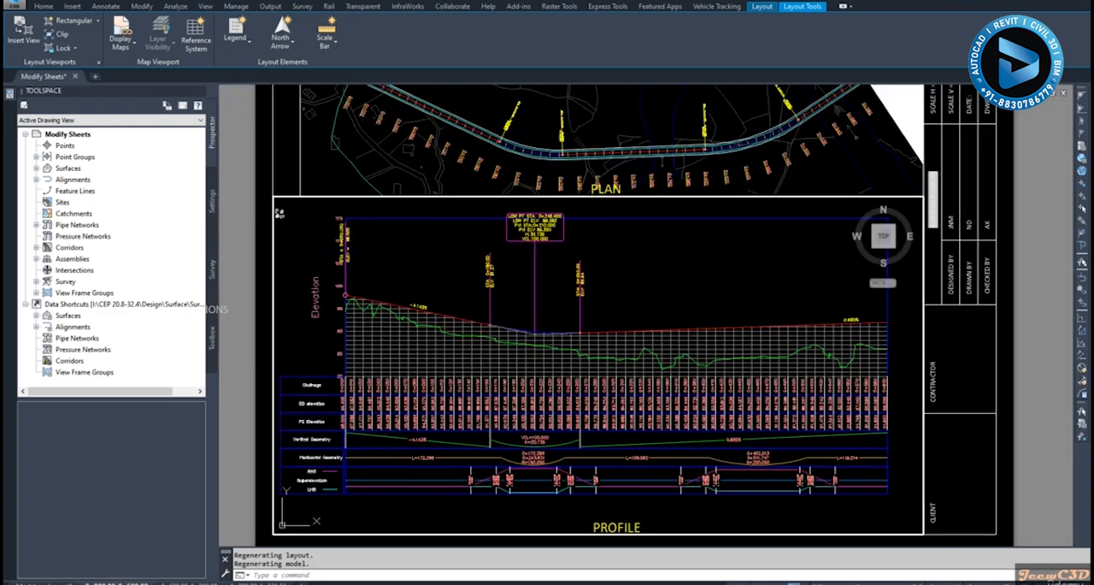
Open the style of the match line at the far end of the first sheet's plan viewport for editing
scroll(710, 331, "down", 4)
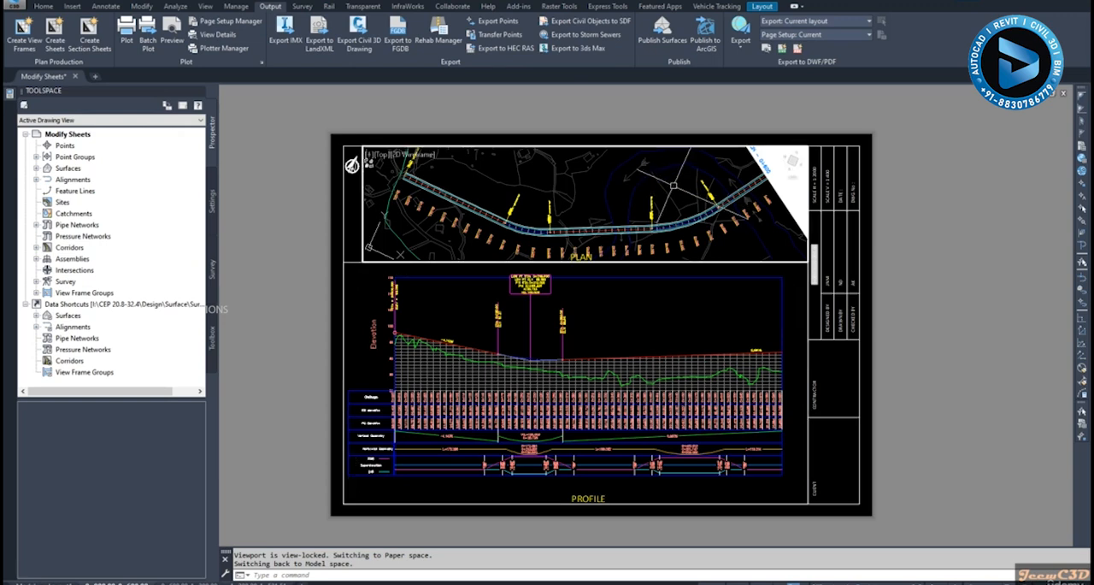
middle_click_drag(681, 184, 558, 192)
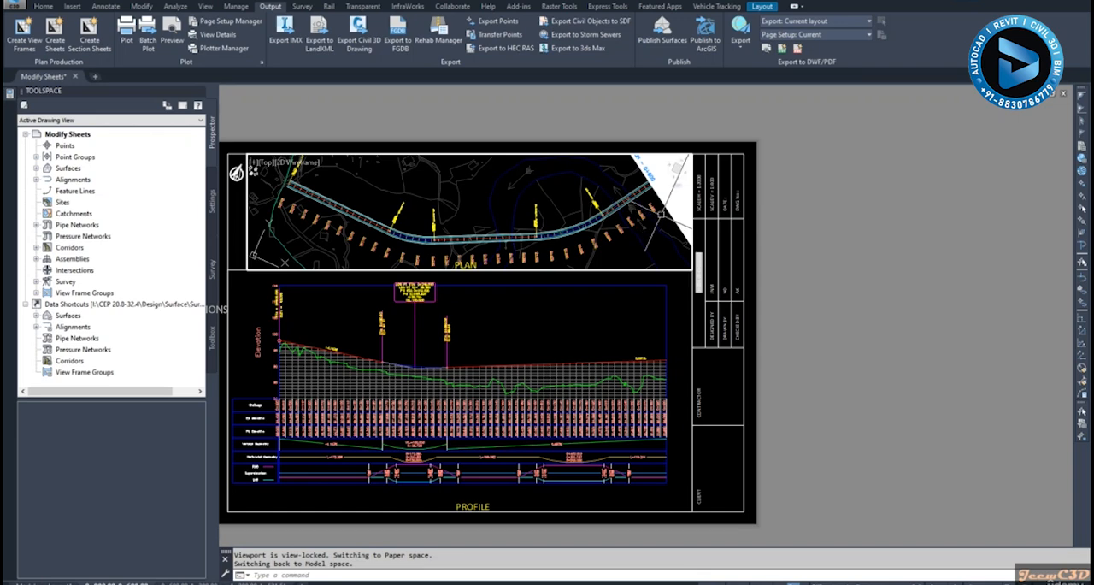
left_click(672, 201)
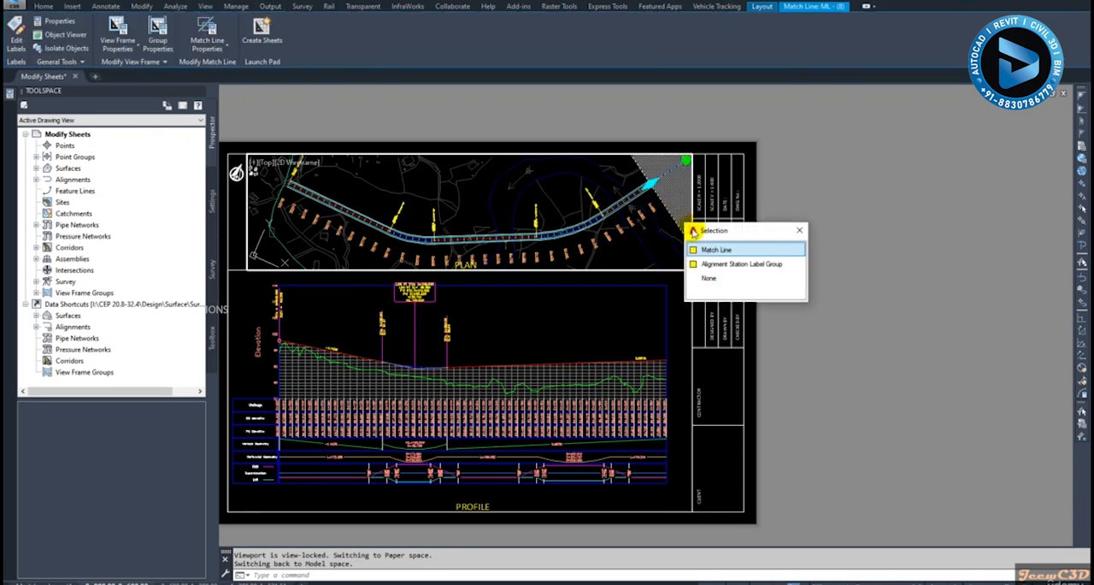
left_click(721, 251)
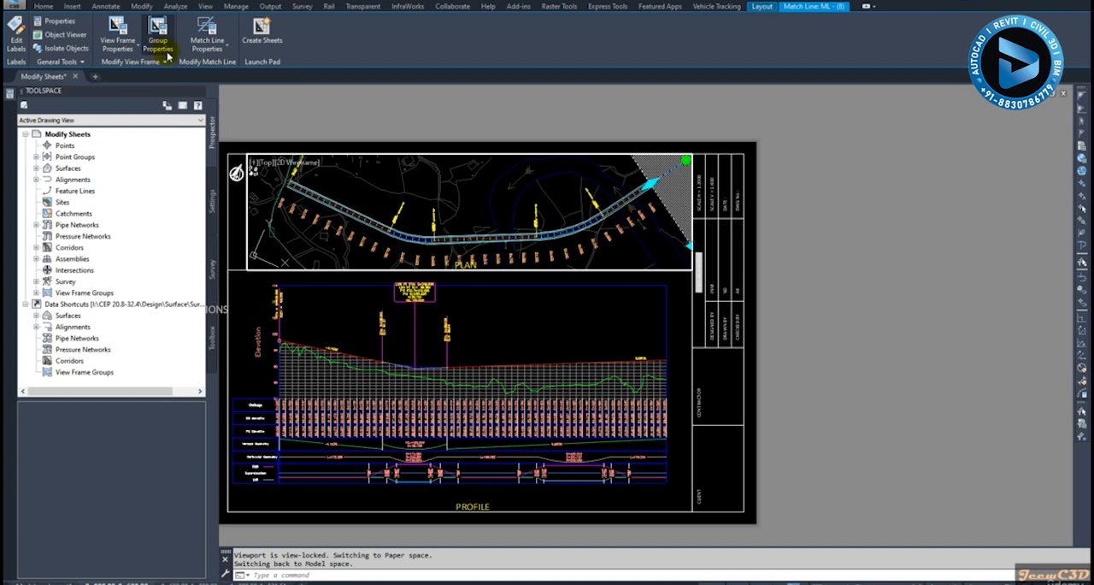
left_click(205, 52)
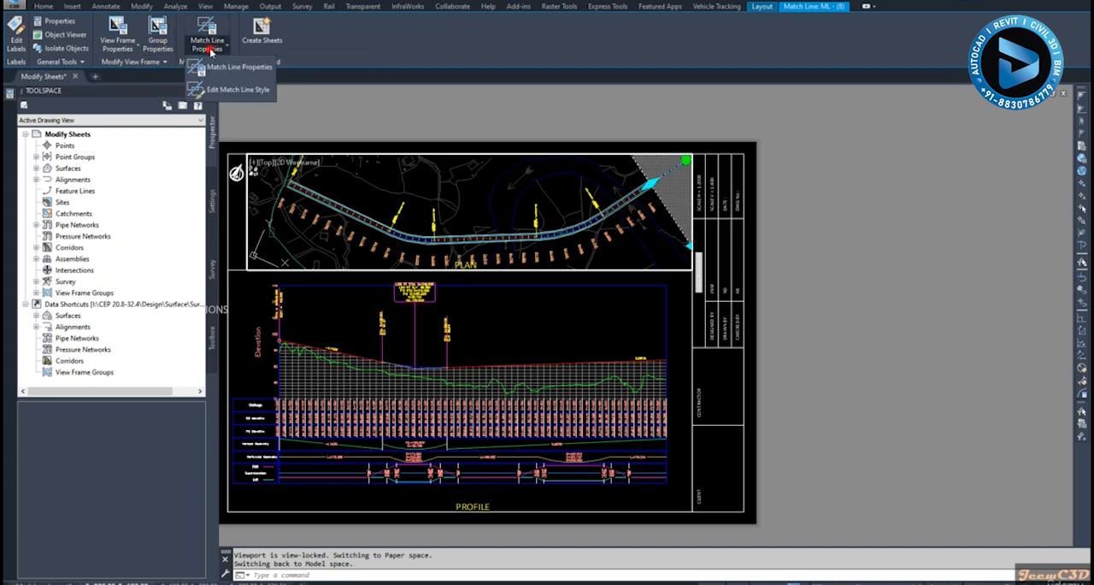
left_click(234, 91)
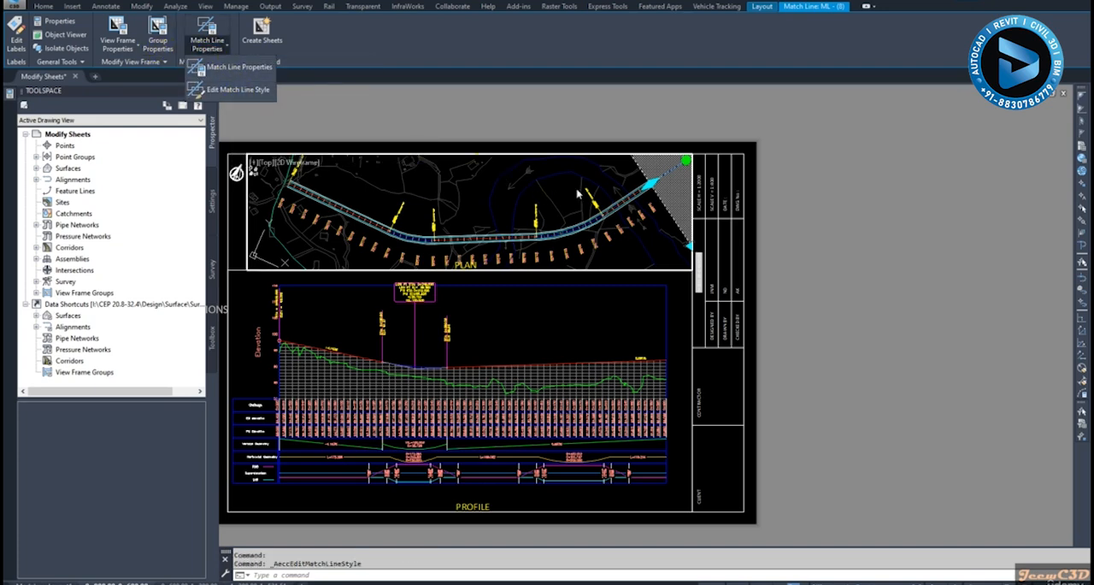
left_click(237, 92)
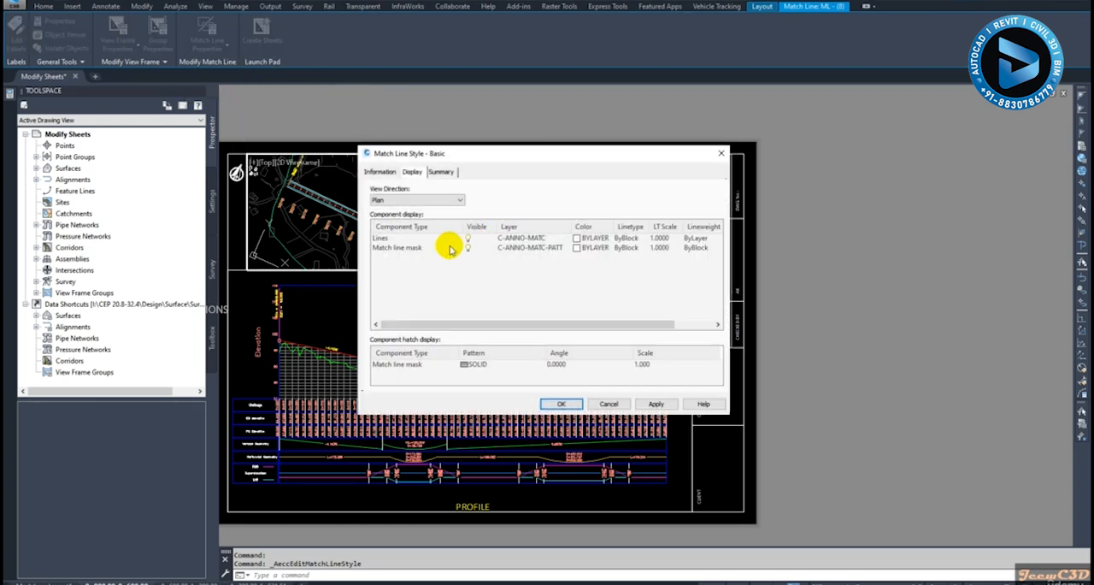
Turn off the visibility of the match line mask in the Basic match line style and apply the change
left_click(402, 249)
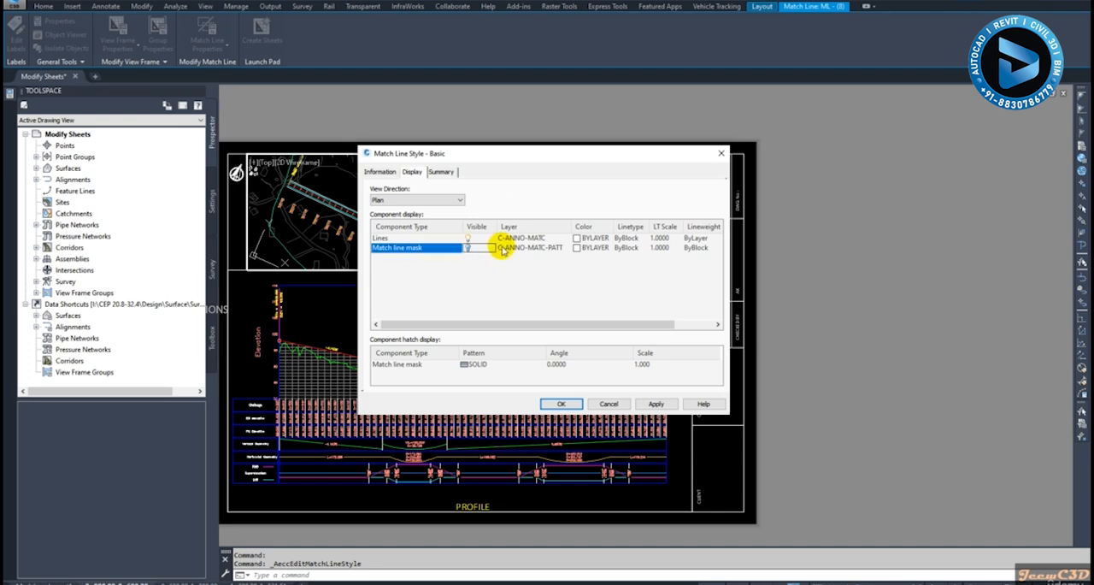
left_click_drag(510, 154, 483, 258)
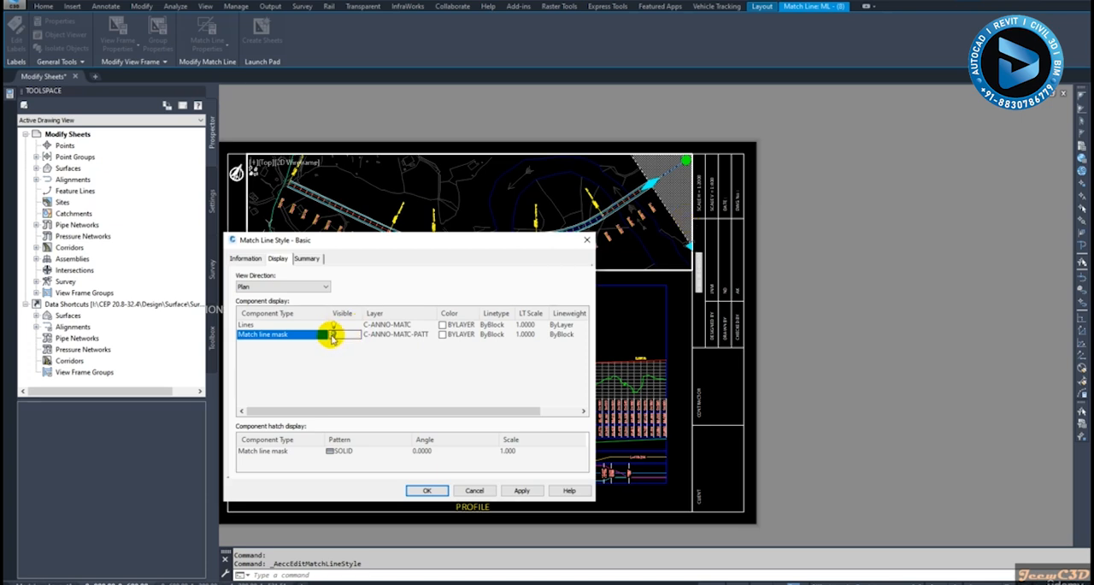
left_click_drag(356, 243, 342, 196)
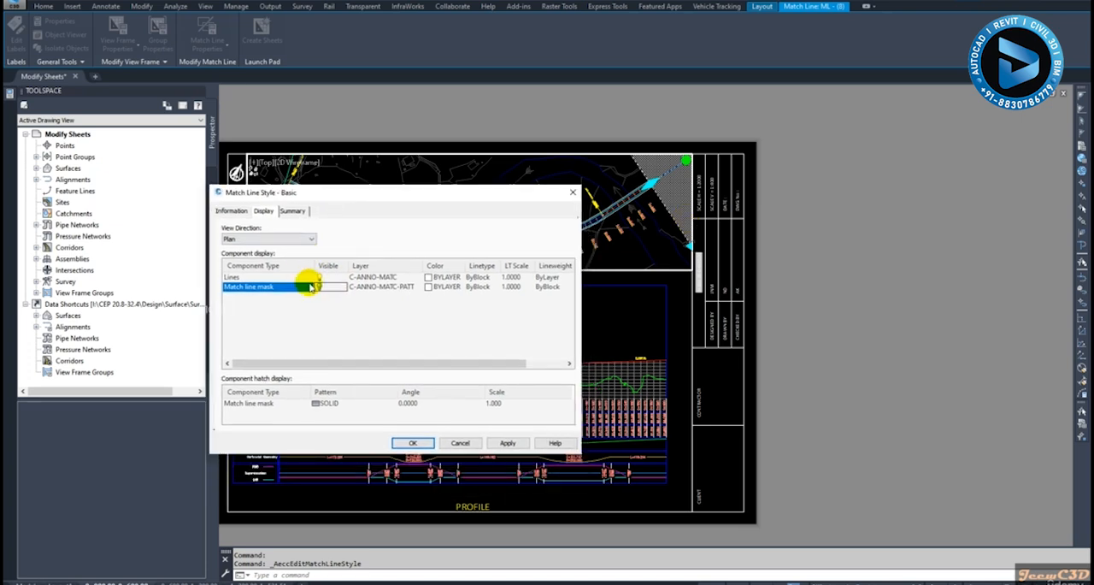
left_click(508, 443)
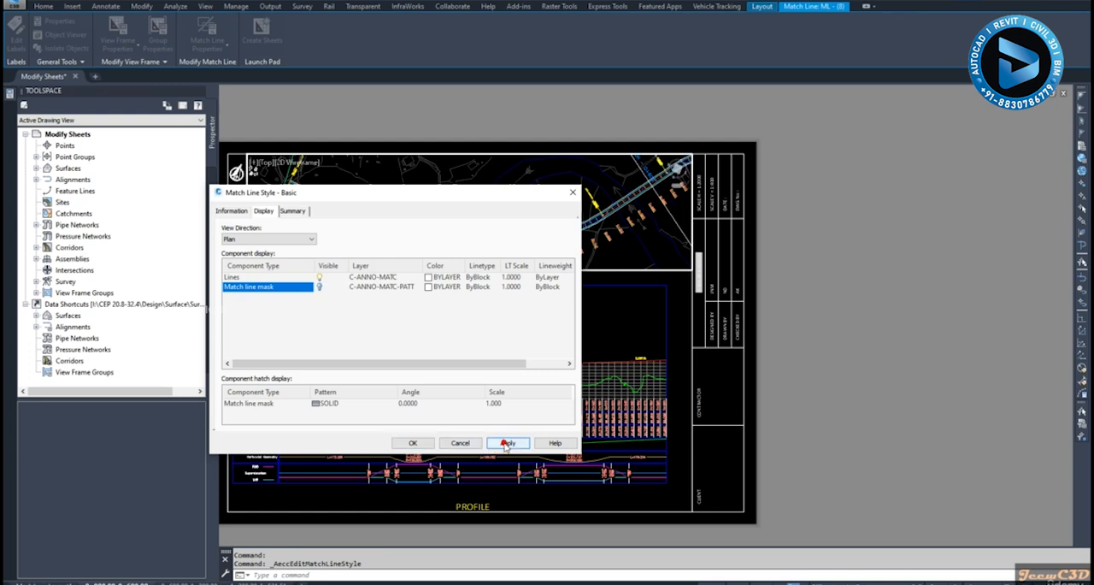
left_click(402, 442)
scroll(593, 279, "up", 5)
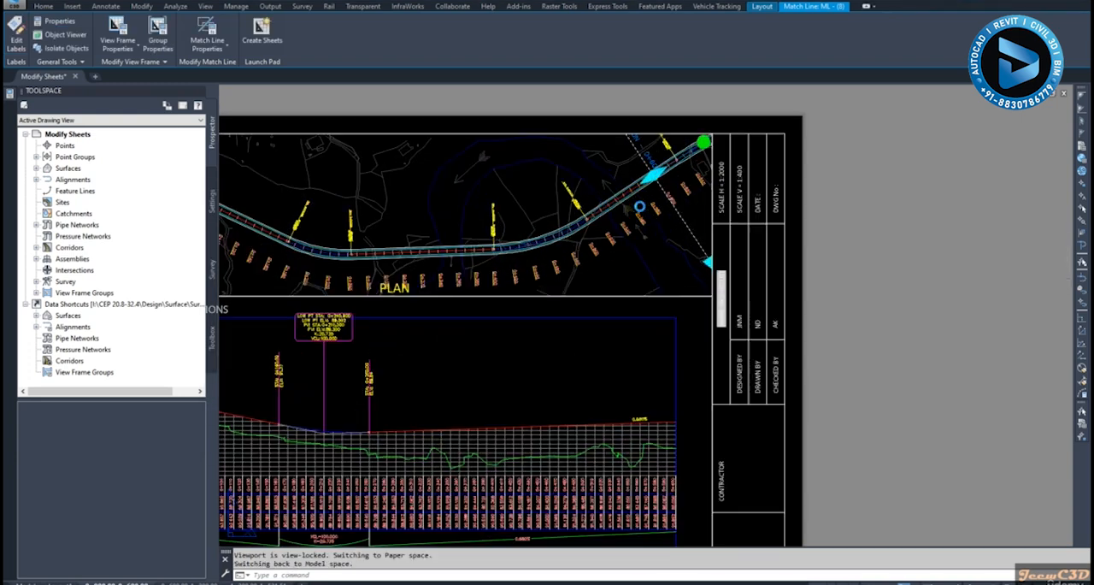
key("Escape")
Move the station 0+600 match line label along the match line to the other side of the road, clear of the alignment
scroll(557, 241, "down", 2)
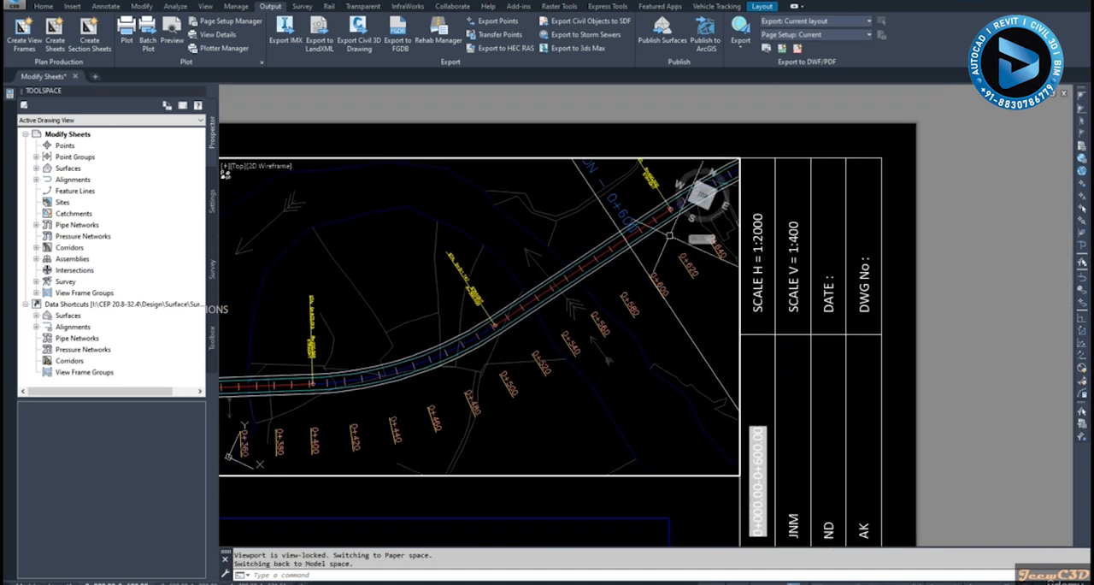
scroll(557, 242, "down", 1)
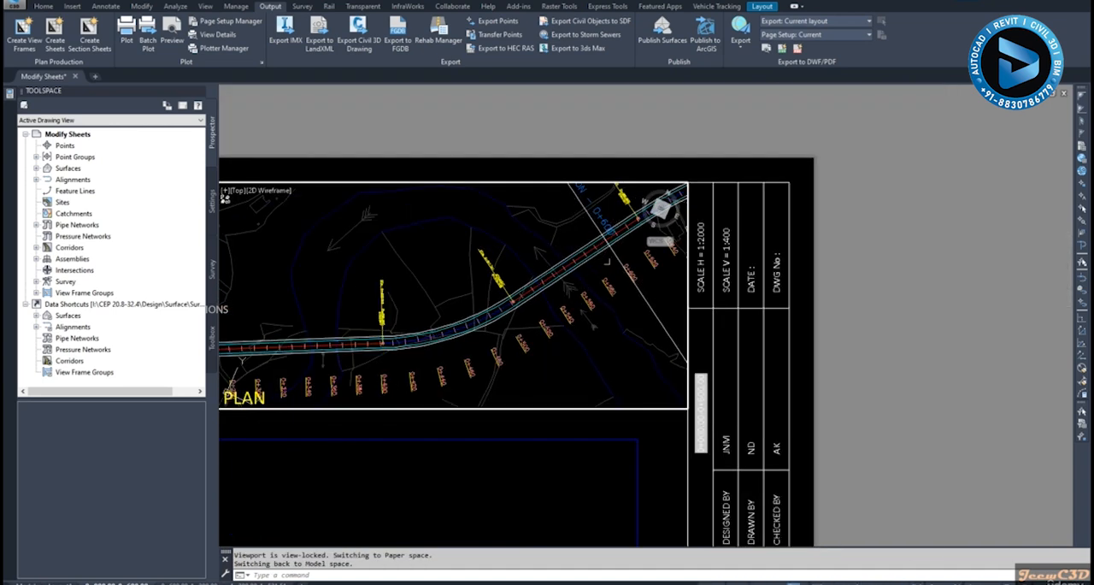
scroll(599, 216, "up", 3)
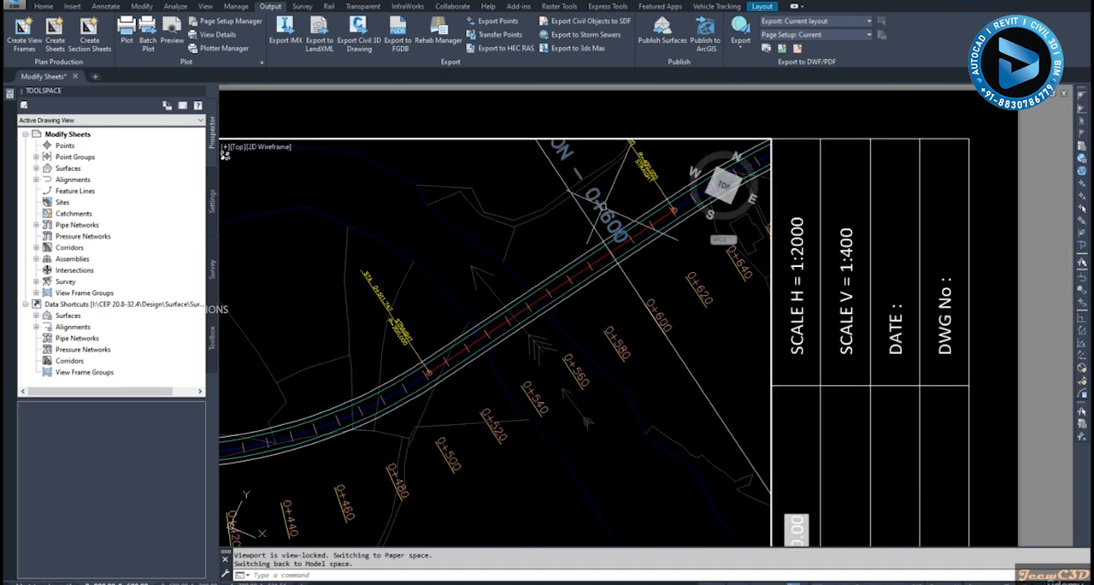
left_click(595, 199)
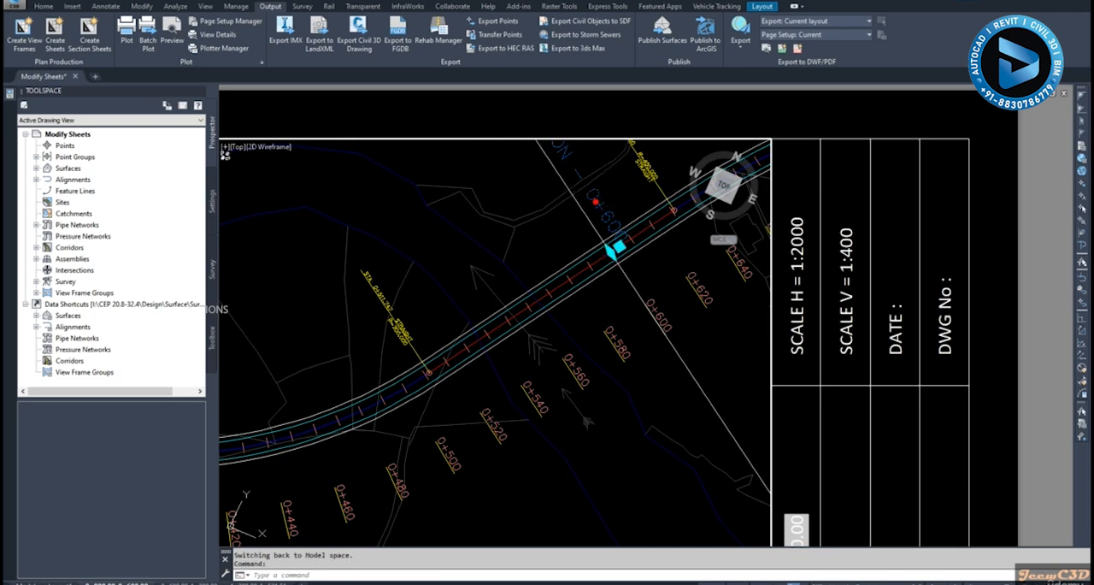
left_click(601, 245)
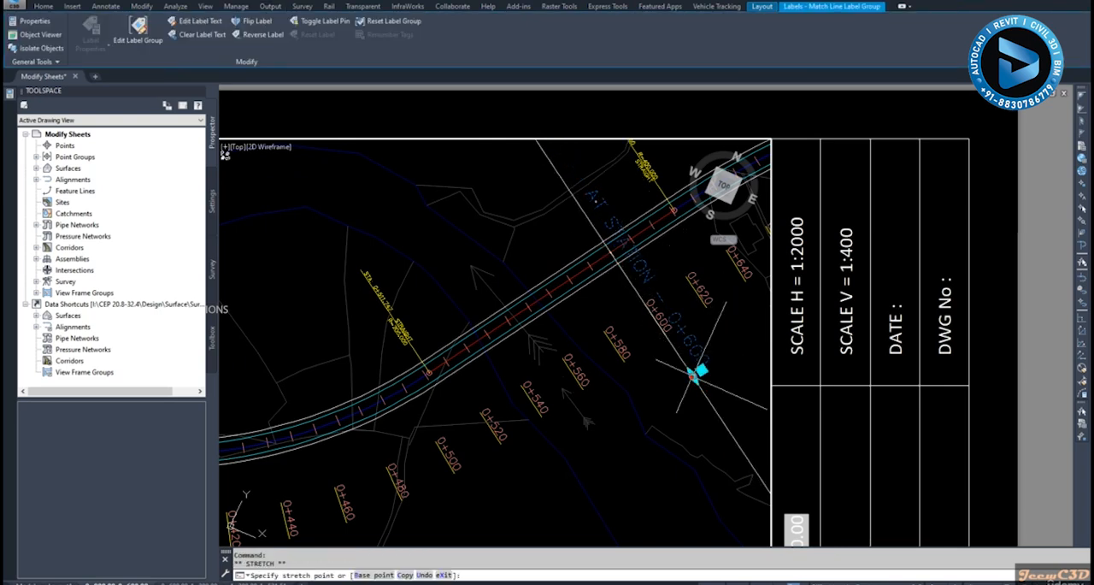
key("Escape")
scroll(696, 239, "down", 6)
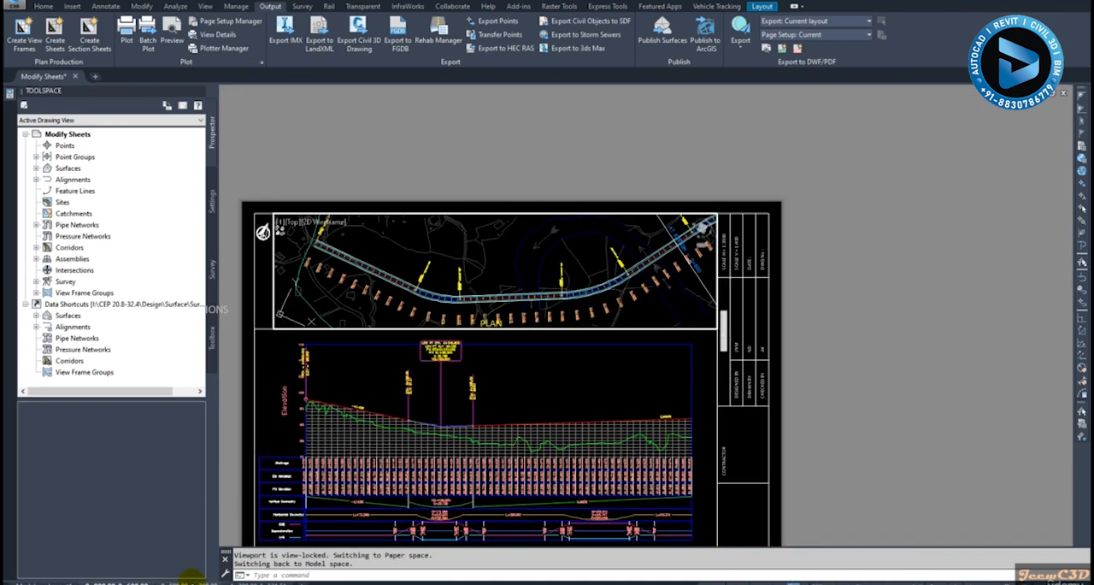
Examine the match lines and plan areas on the second and third sheets after the mask change
left_click(192, 582)
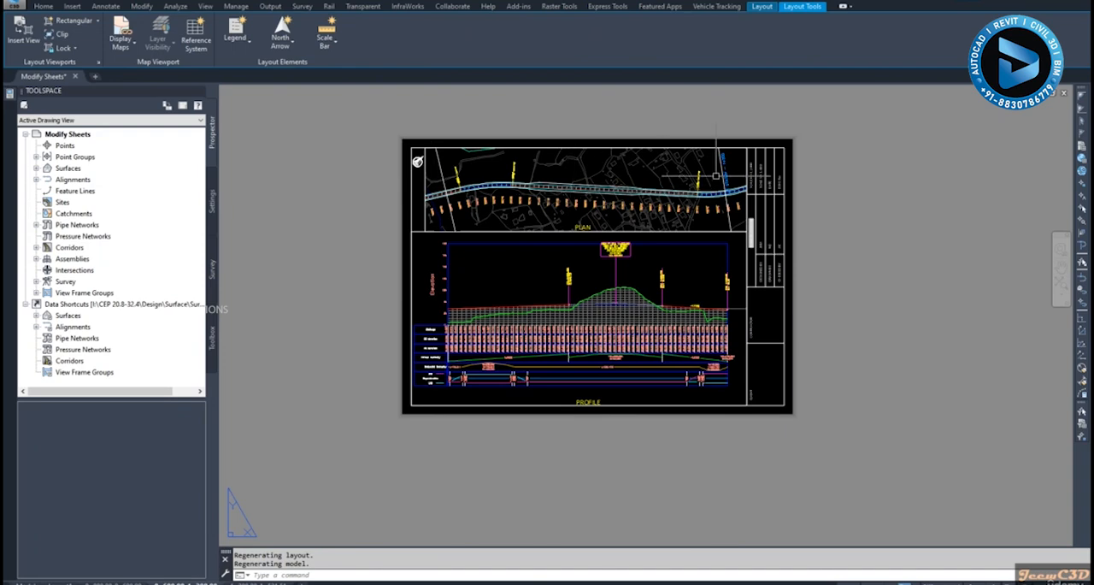
scroll(729, 181, "up", 8)
scroll(741, 221, "down", 4)
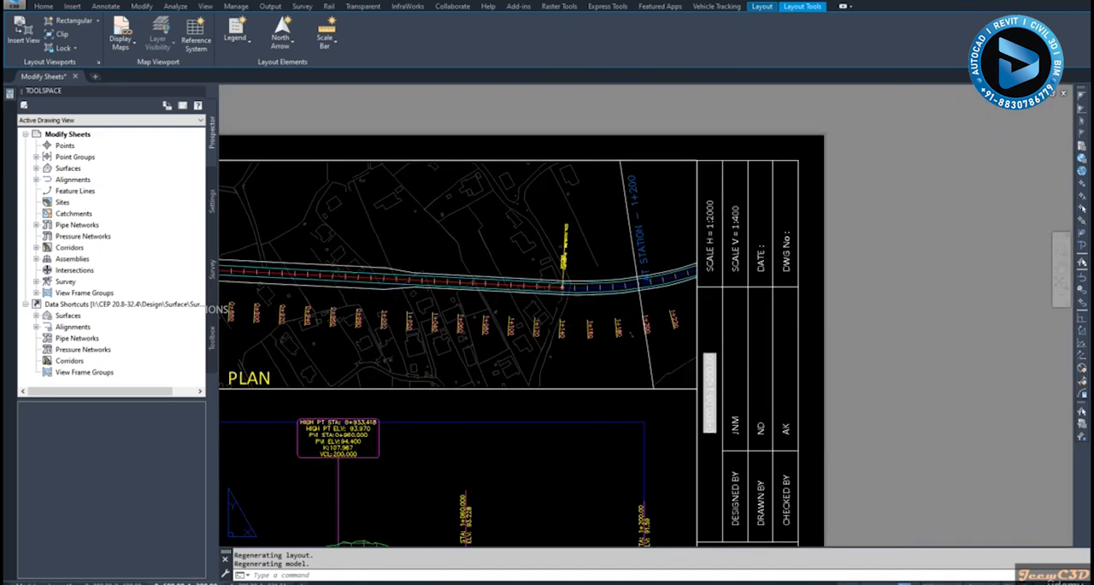
scroll(442, 356, "down", 2)
middle_click_drag(442, 357, 803, 353)
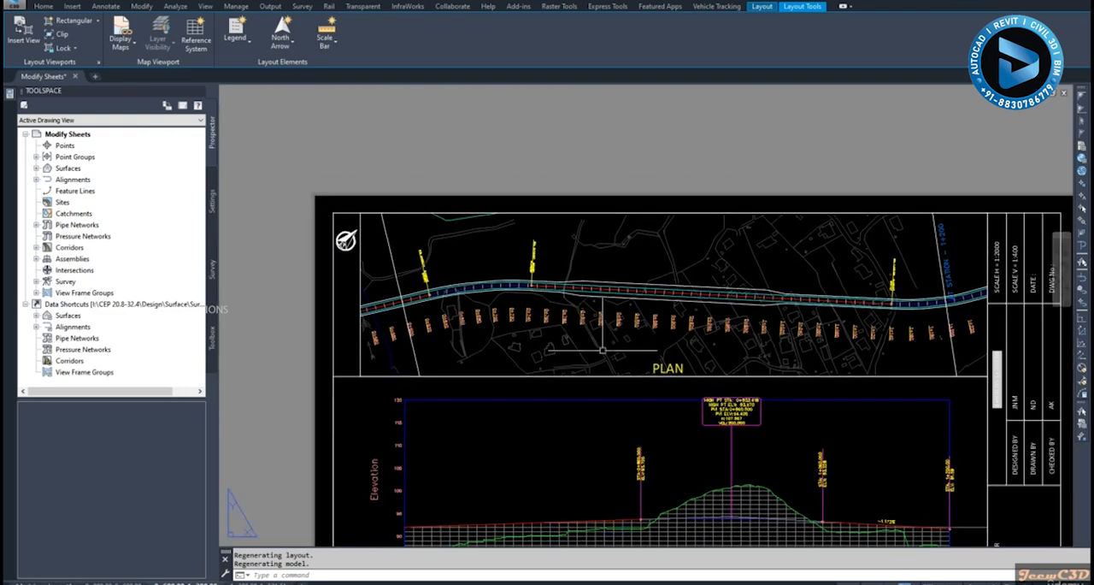
left_click(263, 581)
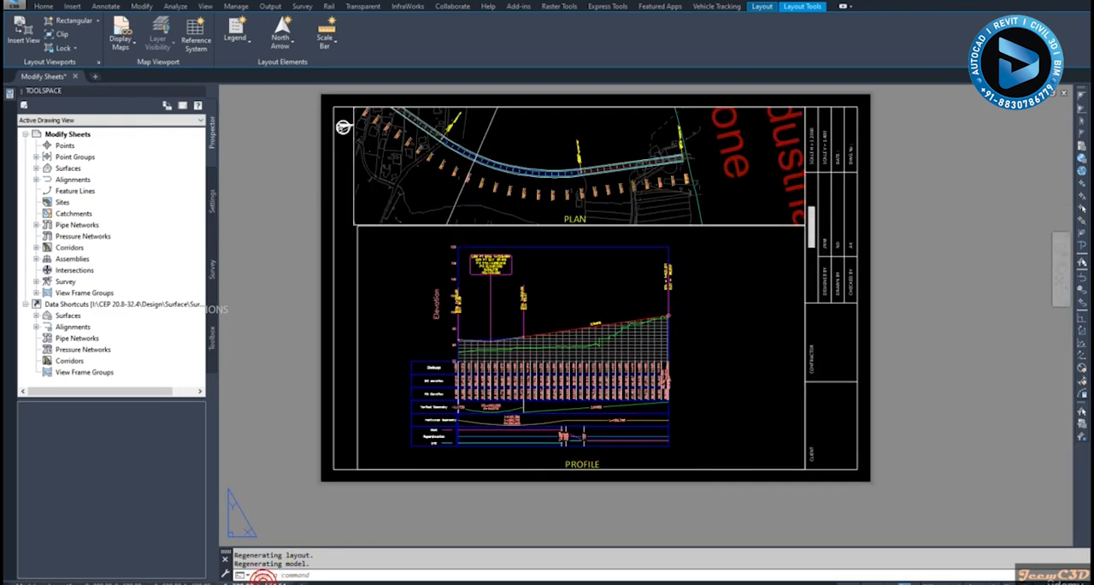
middle_click_drag(479, 160, 554, 253)
scroll(426, 252, "up", 2)
scroll(426, 252, "up", 2)
scroll(426, 253, "down", 2)
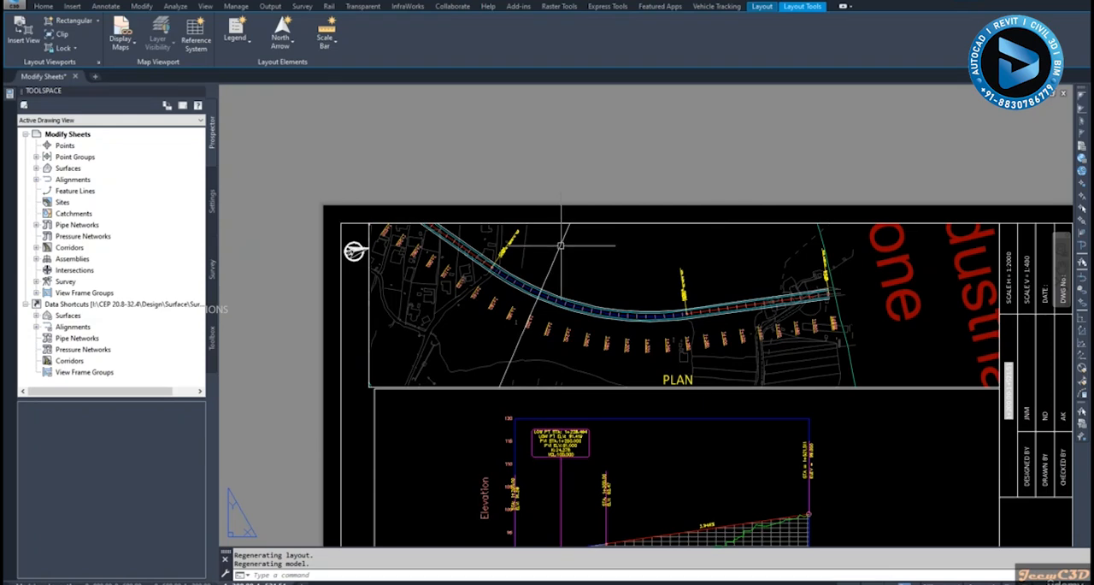
Inspect the match line inside the third sheet's plan viewport, clear the selection and return to paper space
double_click(563, 255)
left_click(568, 266)
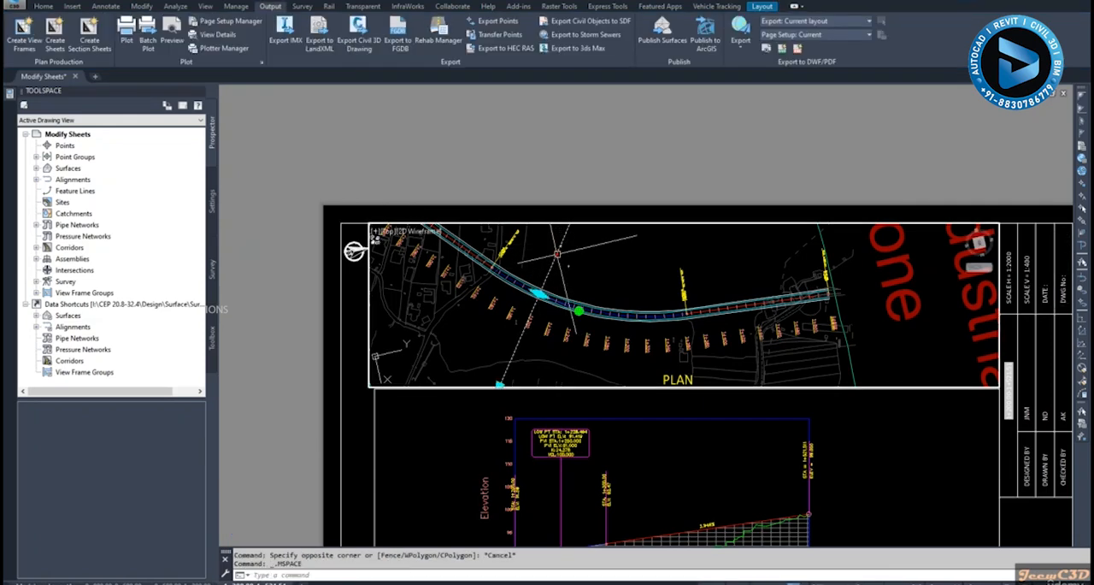
key("Escape")
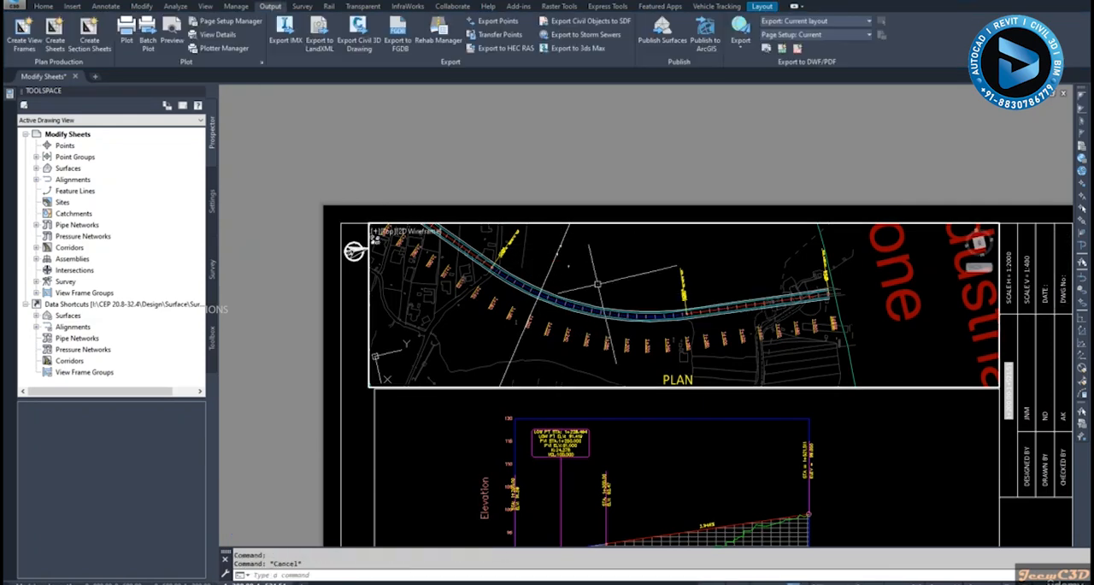
scroll(466, 397, "down", 3)
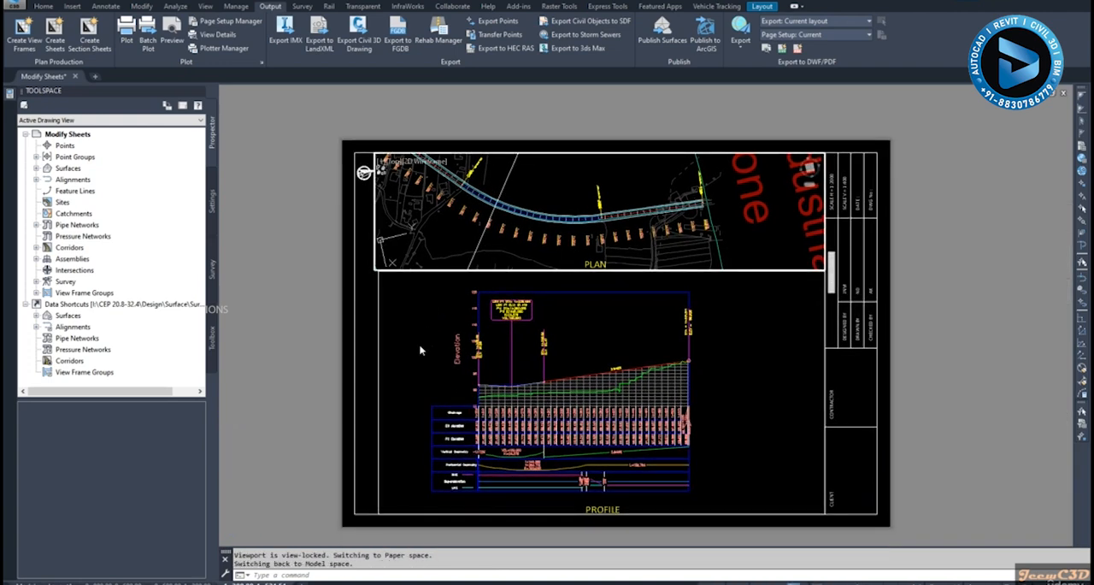
double_click(306, 345)
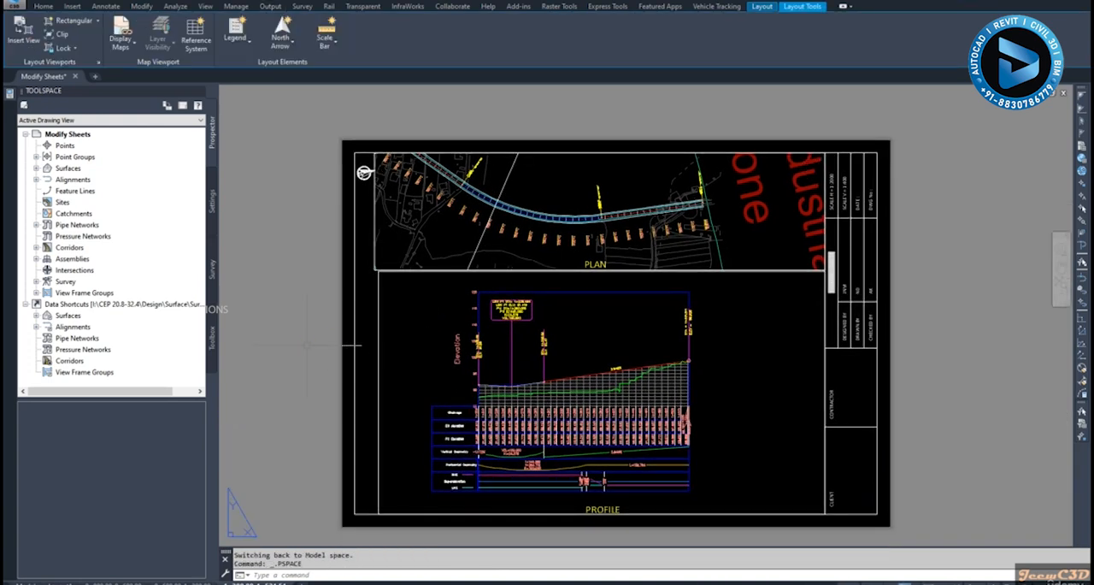